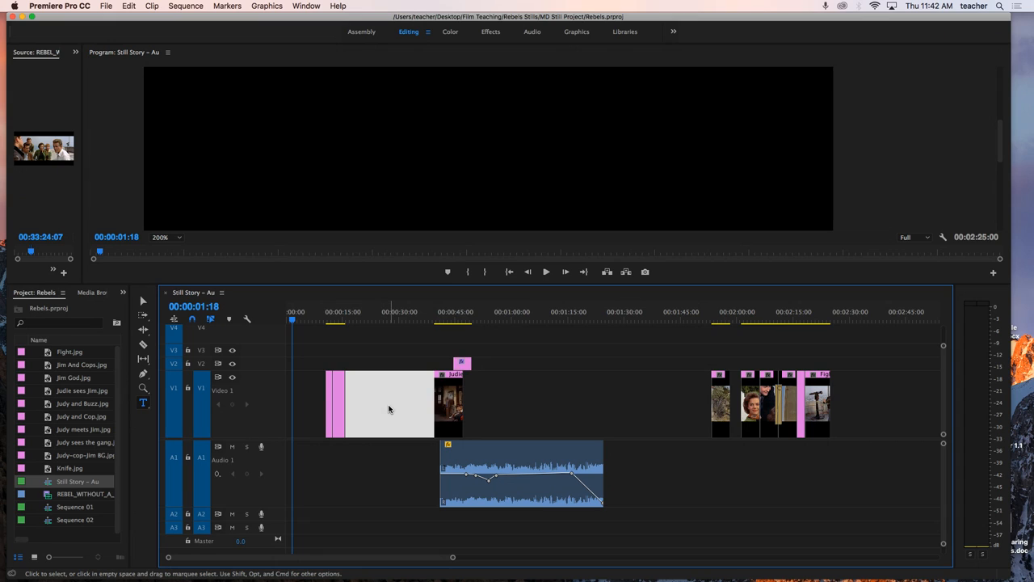
# Step: Ripple delete the empty gap before the Judie sees Jim.jpg clip on Video 1
pyautogui.press('Delete')
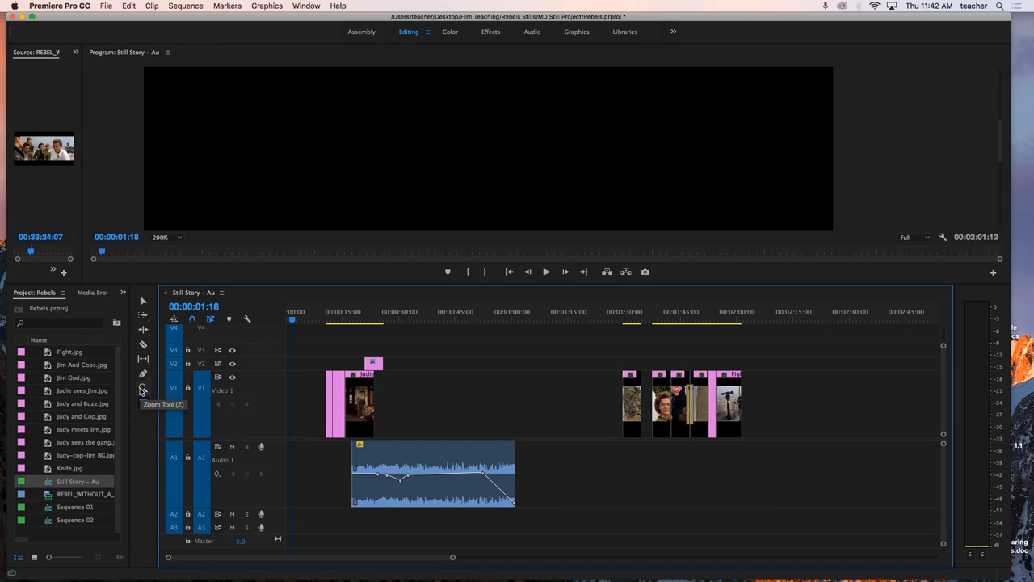
# Step: Magnify the opening picture clips in the timeline with the Zoom tool and return to a wider view
pyautogui.click(143, 401)
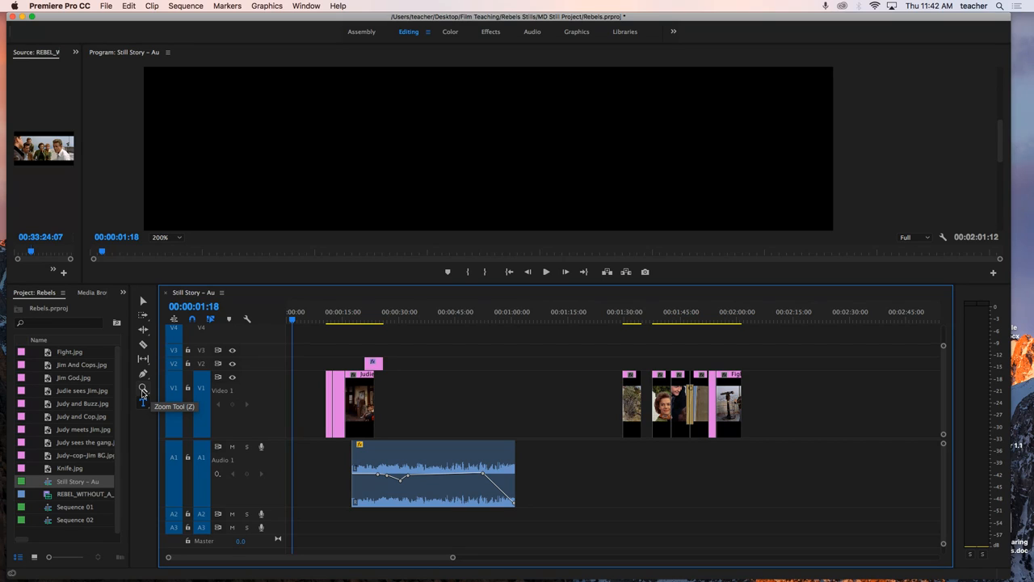
pyautogui.click(142, 391)
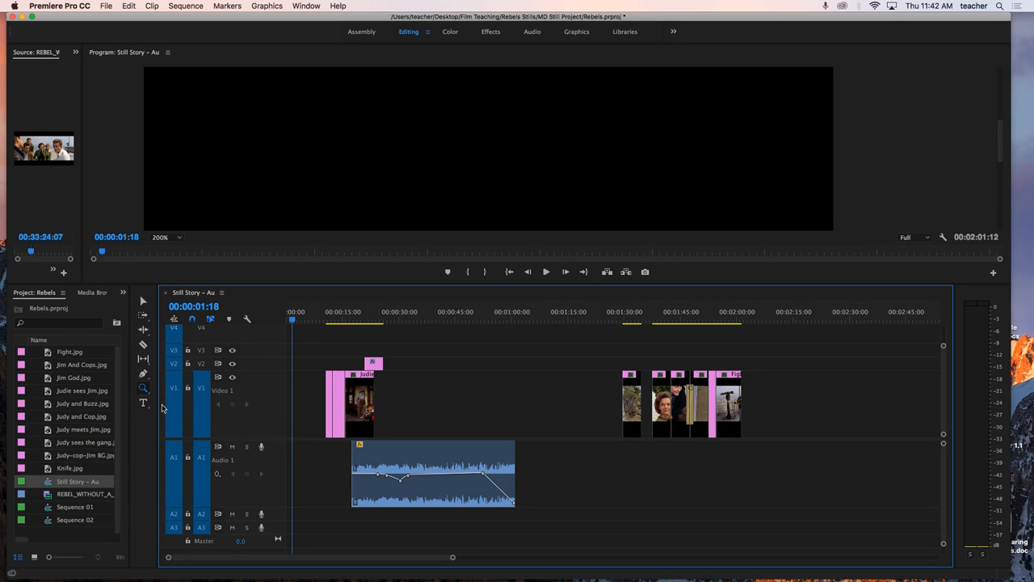
pyautogui.click(338, 401)
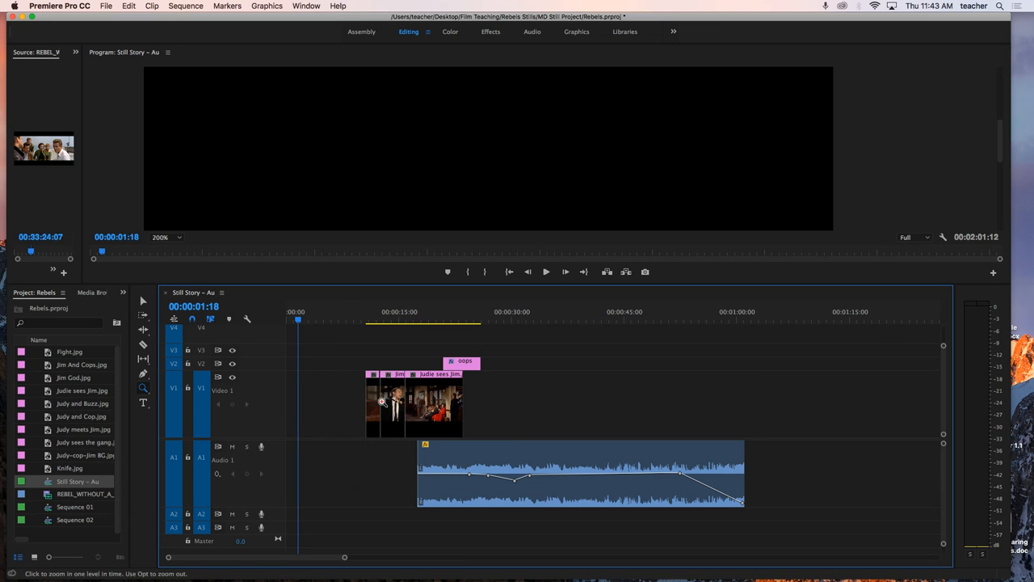
pyautogui.click(408, 402)
pyautogui.click(539, 404)
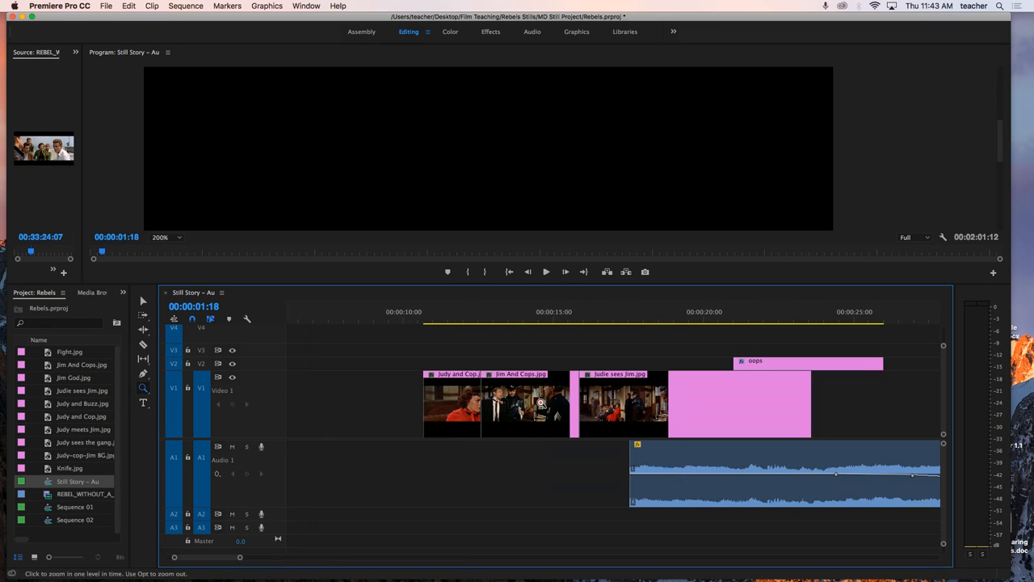
pyautogui.click(591, 399)
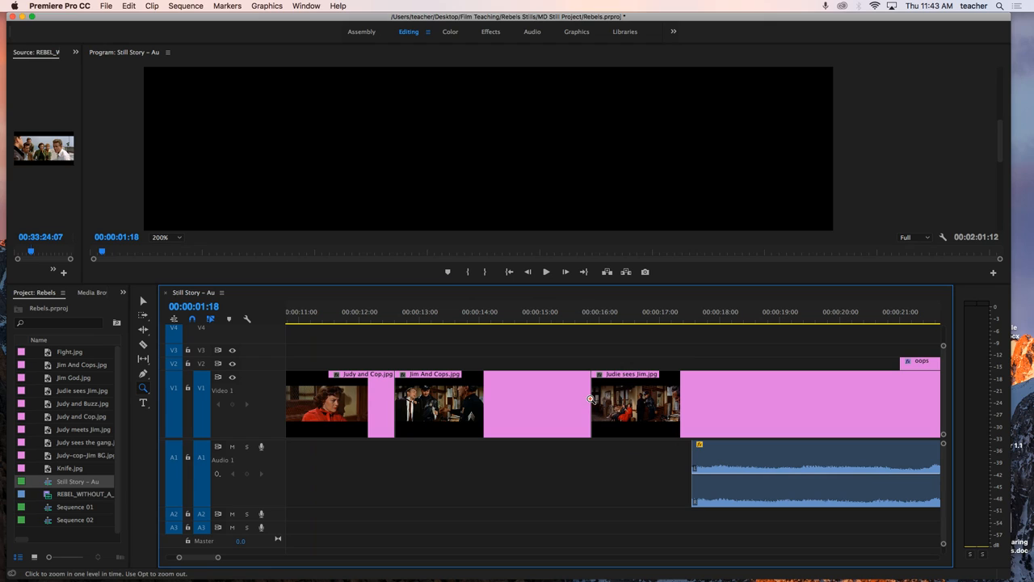
pyautogui.press('v')
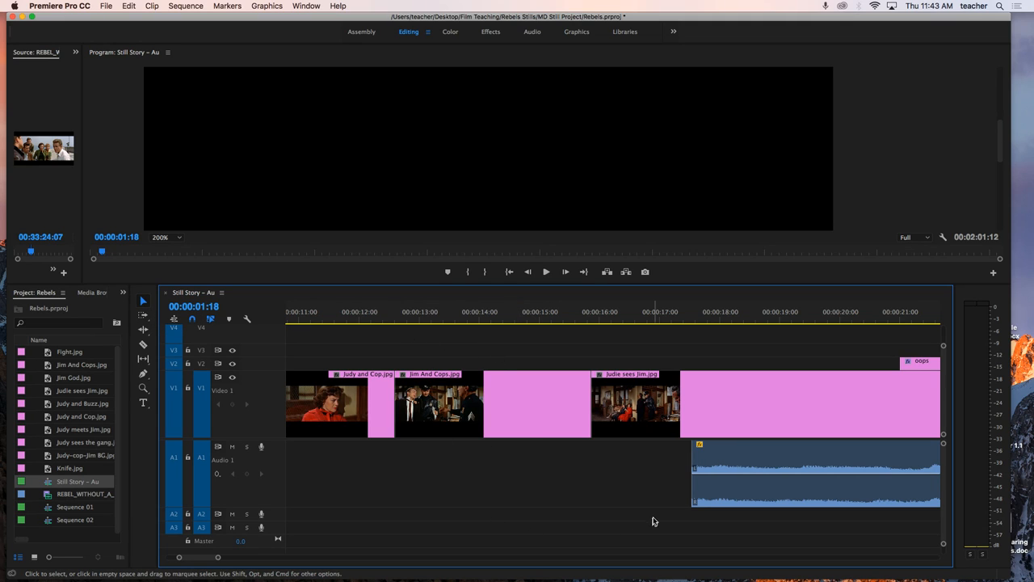
pyautogui.moveTo(219, 557); pyautogui.dragTo(291, 558)
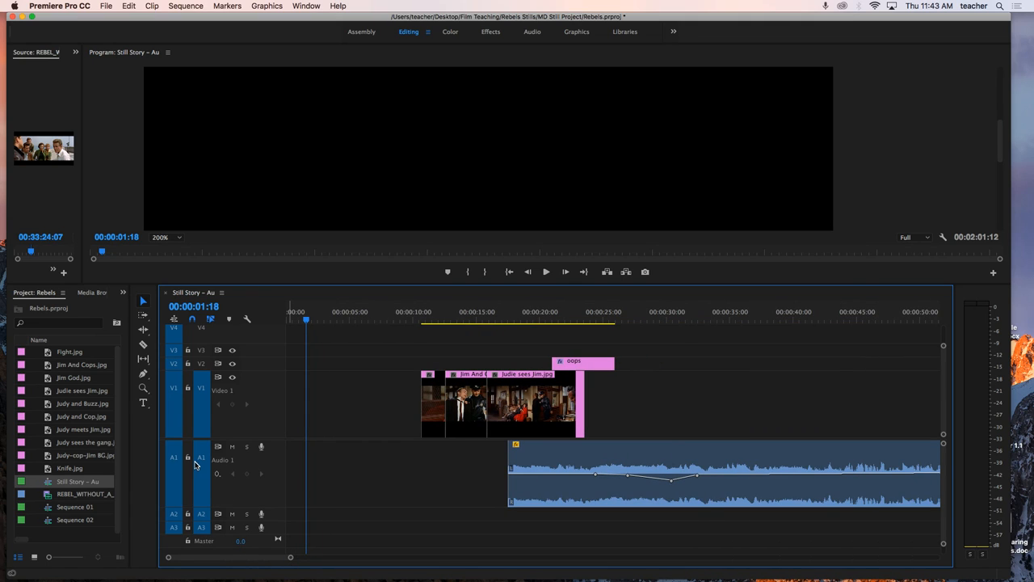
# Step: Increase the height of the Audio 1 track and inspect the audio clip's volume keyframes up close
pyautogui.scroll(8, 201, 468)
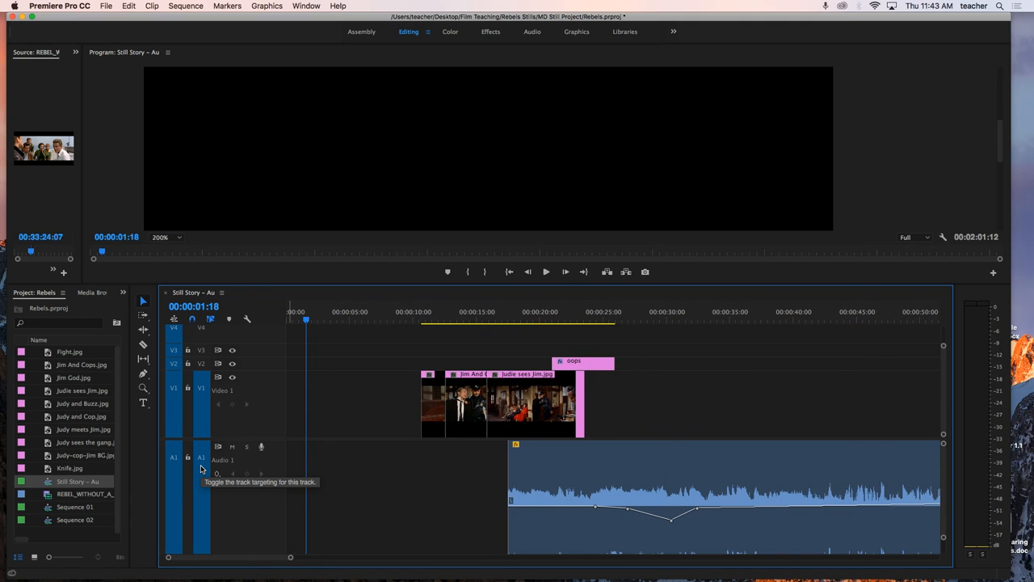
pyautogui.press('z')
pyautogui.click(666, 495)
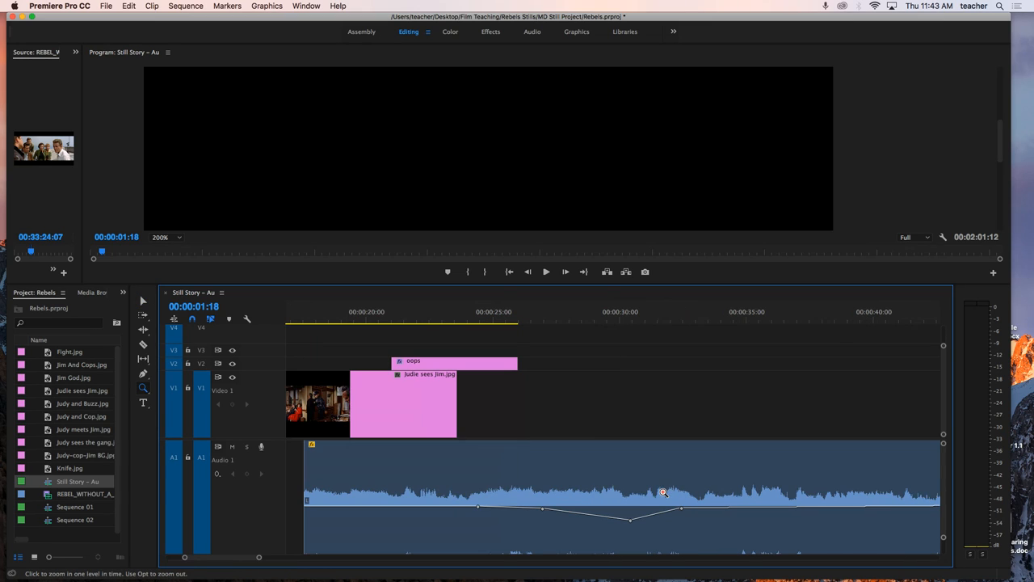
pyautogui.click(612, 489)
pyautogui.click(599, 486)
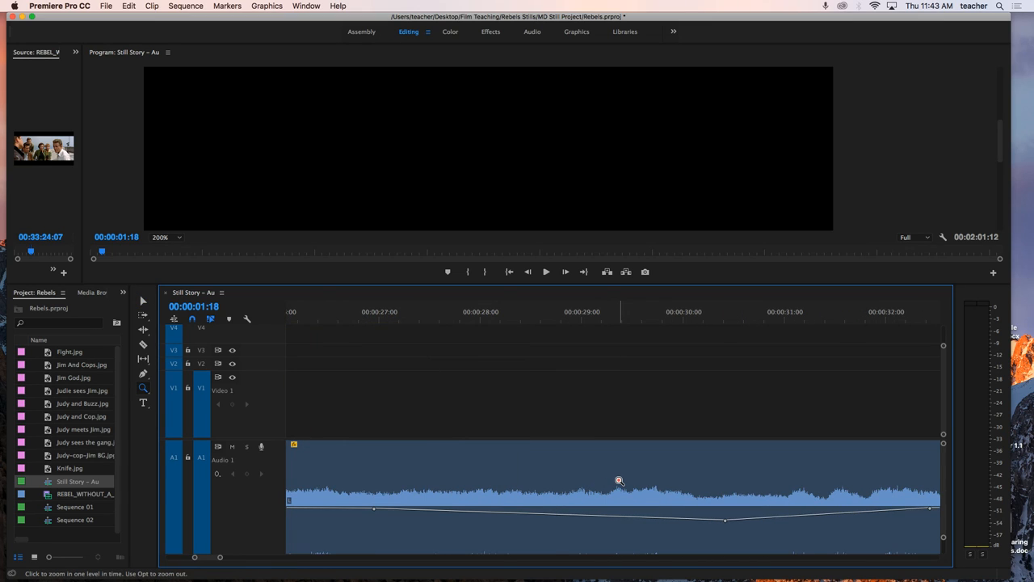
pyautogui.click(618, 481)
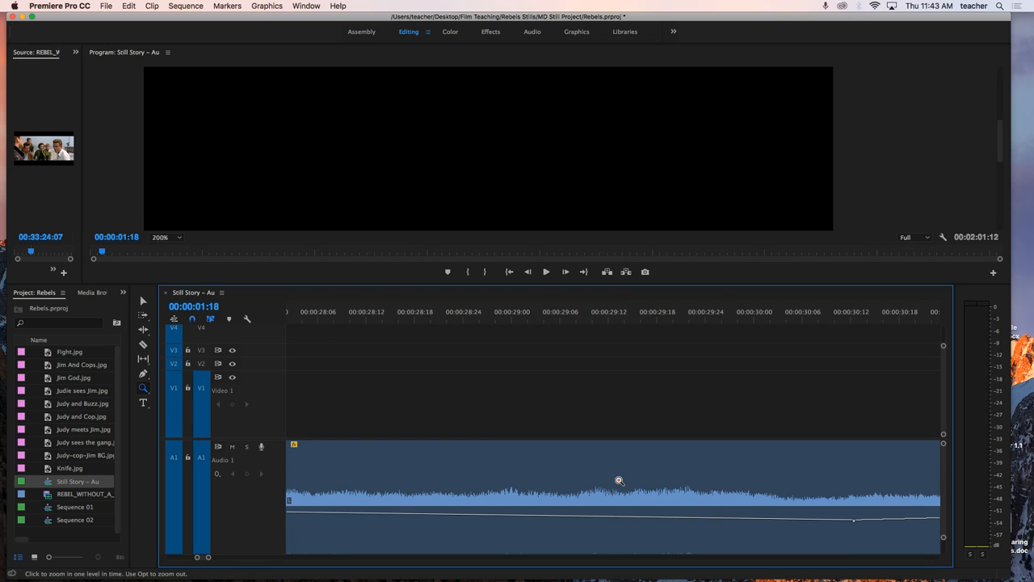
pyautogui.moveTo(207, 557); pyautogui.dragTo(235, 558)
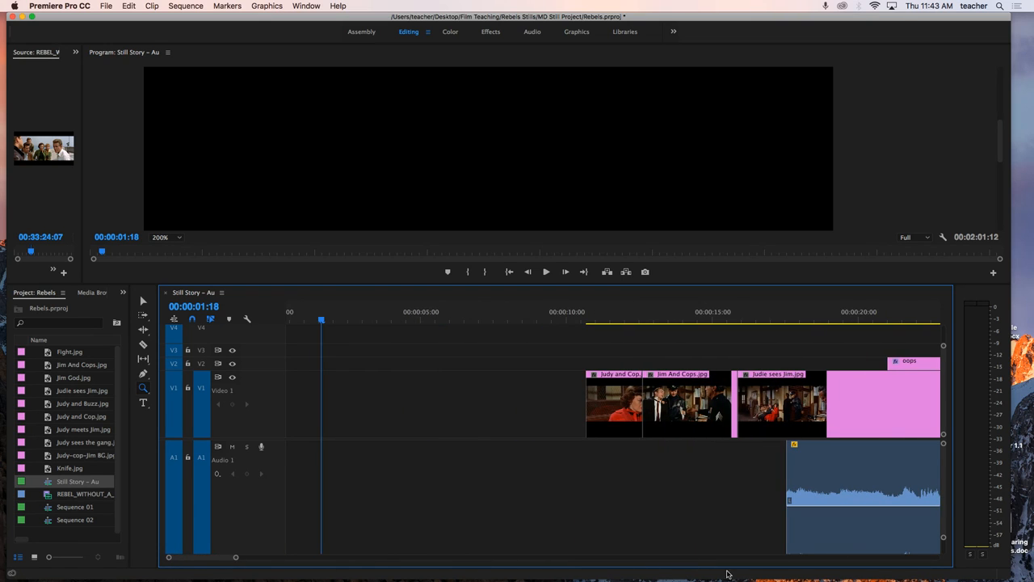
pyautogui.moveTo(236, 560); pyautogui.dragTo(342, 561)
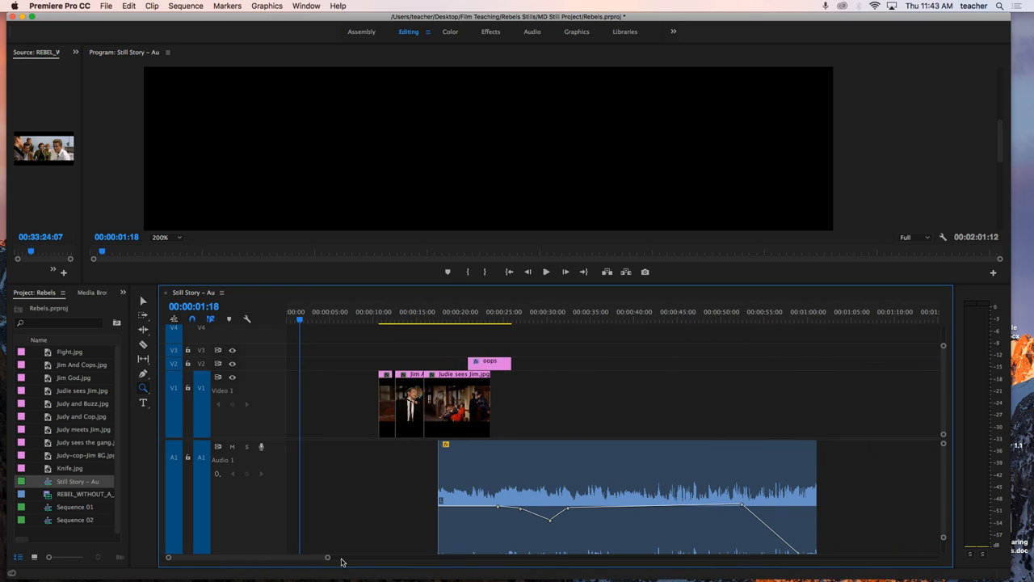
pyautogui.click(143, 387)
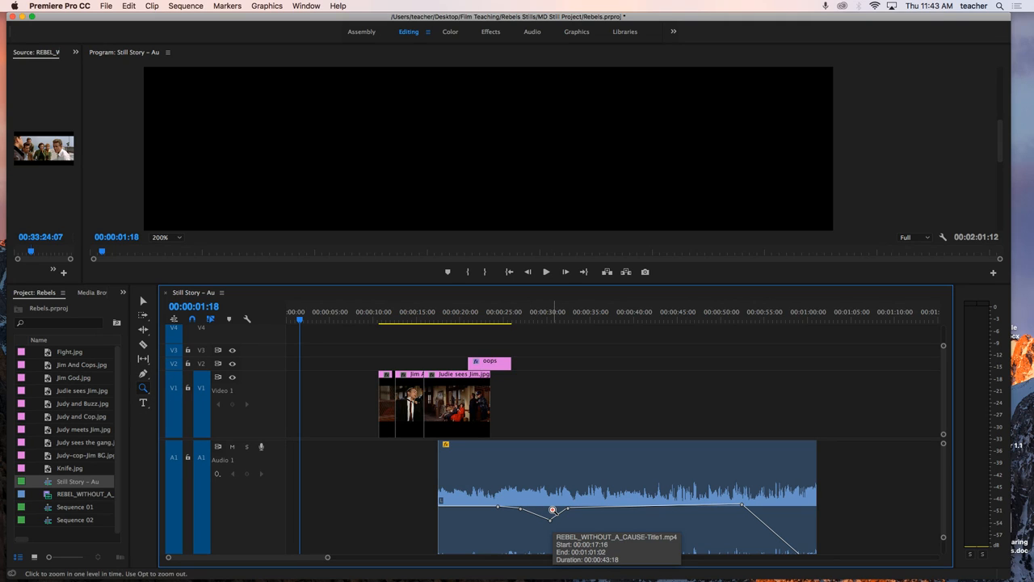
# Step: With the Pen tool, raise the audio clip's first volume keyframe to about 2.5 dB
pyautogui.press('p')
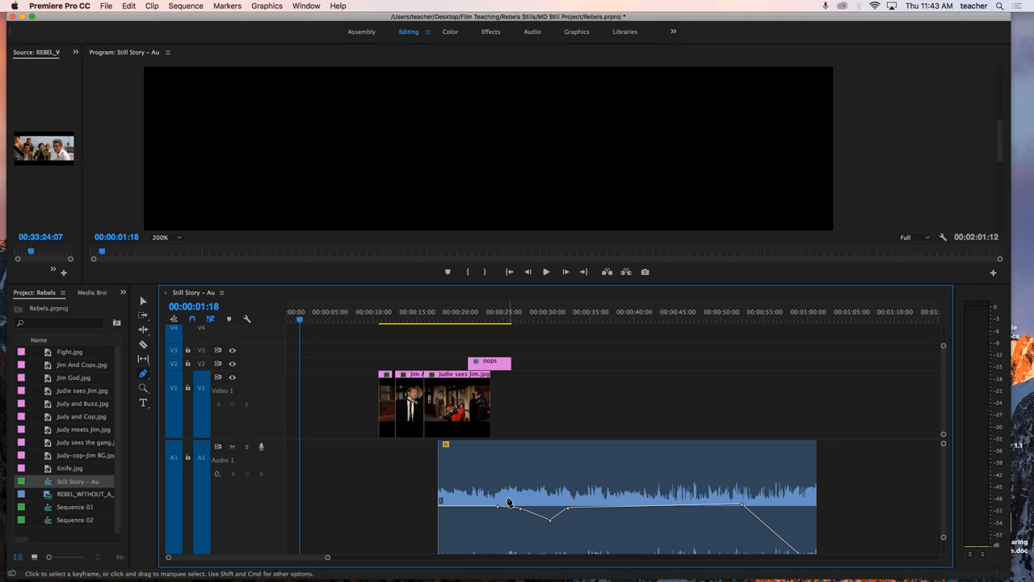
pyautogui.moveTo(499, 507); pyautogui.dragTo(494, 486)
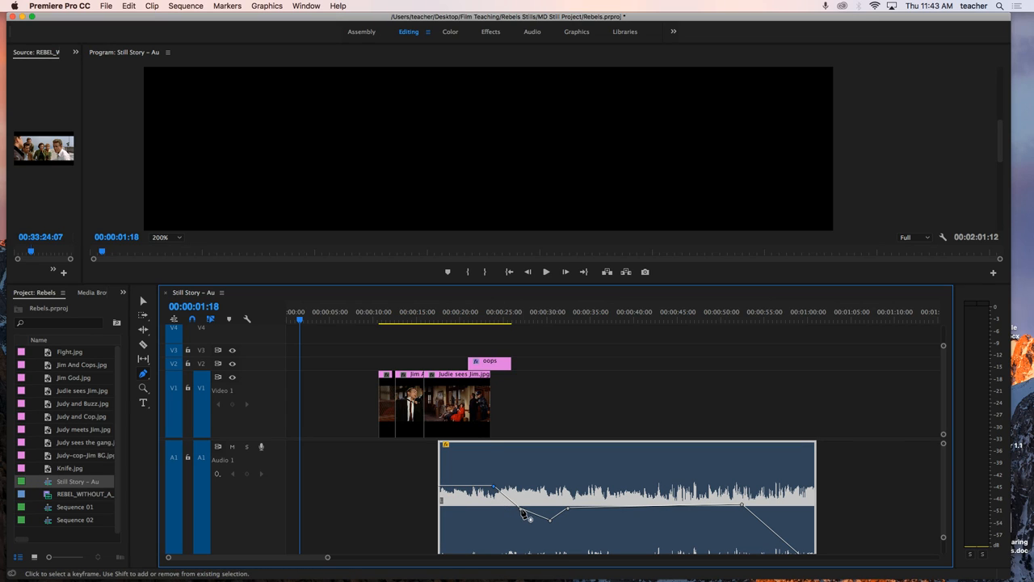
# Step: Add a lowered volume keyframe at about 00:00:36 and move the fade-out's starting keyframe down and earlier, to about 00:00:47
pyautogui.click(604, 514)
pyautogui.moveTo(605, 514); pyautogui.dragTo(605, 521)
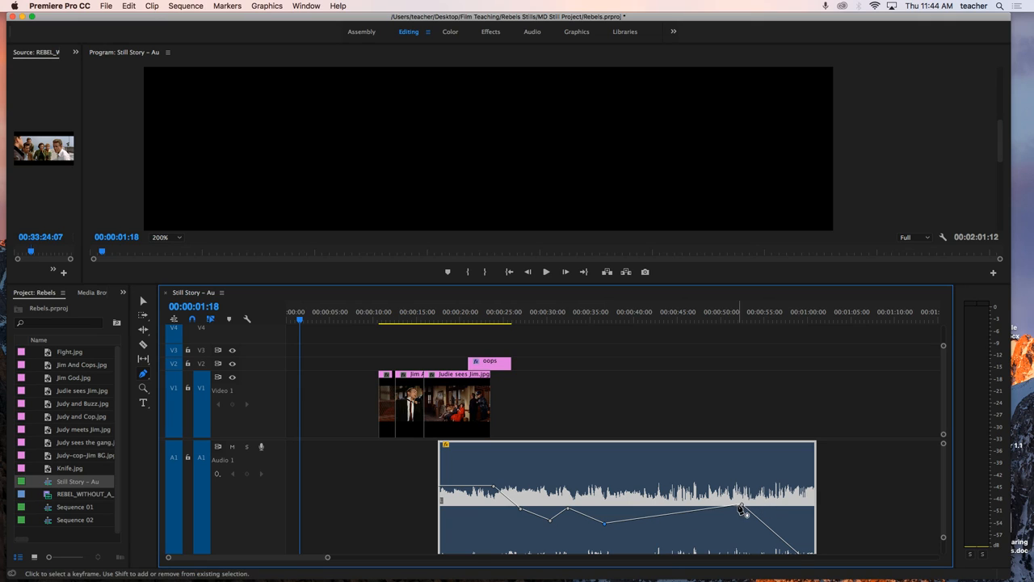
pyautogui.moveTo(742, 506); pyautogui.dragTo(697, 523)
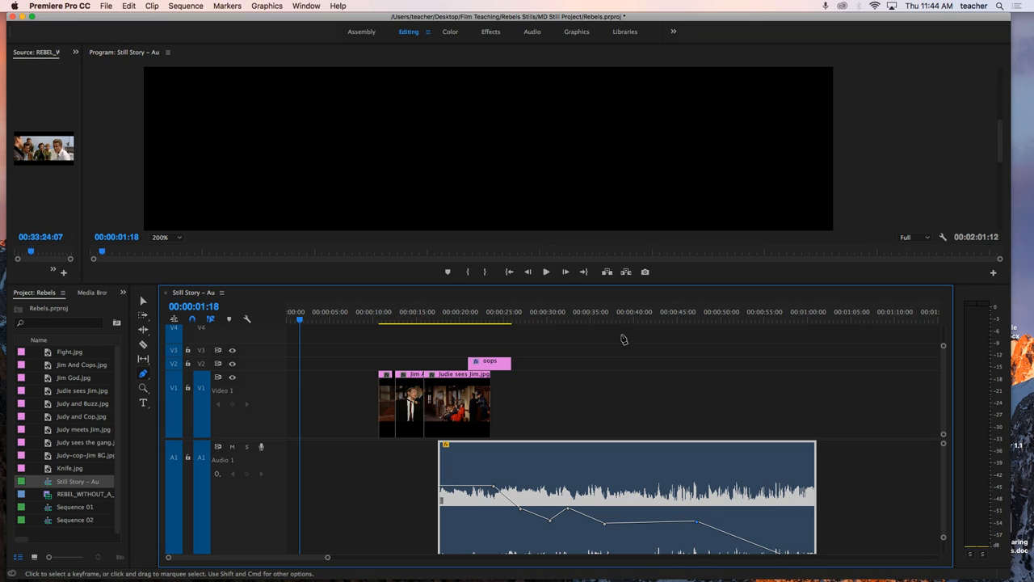
# Step: Play the audio from about 00:00:45 while raising the fade-start keyframe at about 00:00:57 and setting the one near 00:00:36 to about 2.11 dB
pyautogui.moveTo(615, 321); pyautogui.dragTo(648, 321)
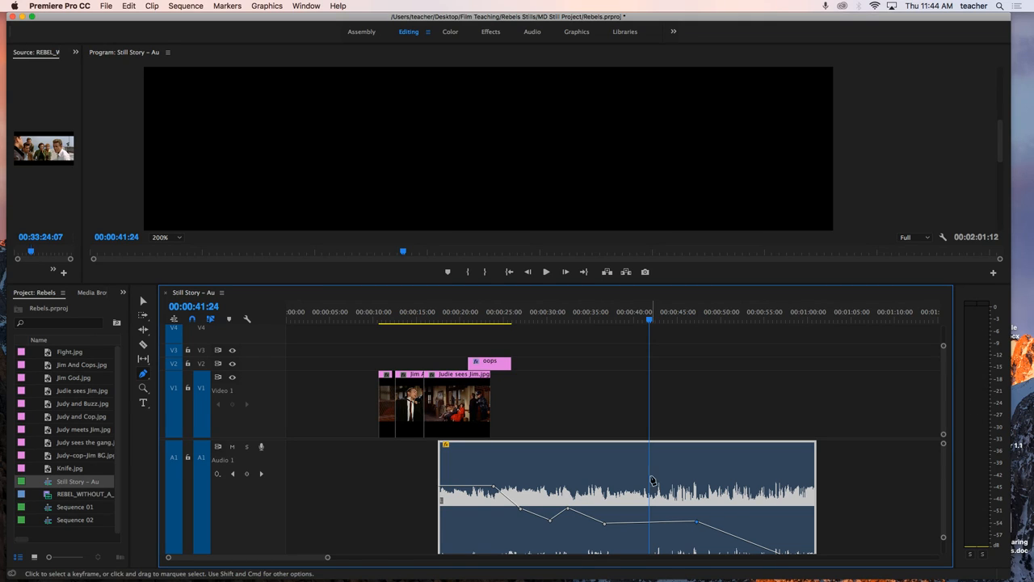
pyautogui.moveTo(650, 320); pyautogui.dragTo(679, 328)
pyautogui.press('space')
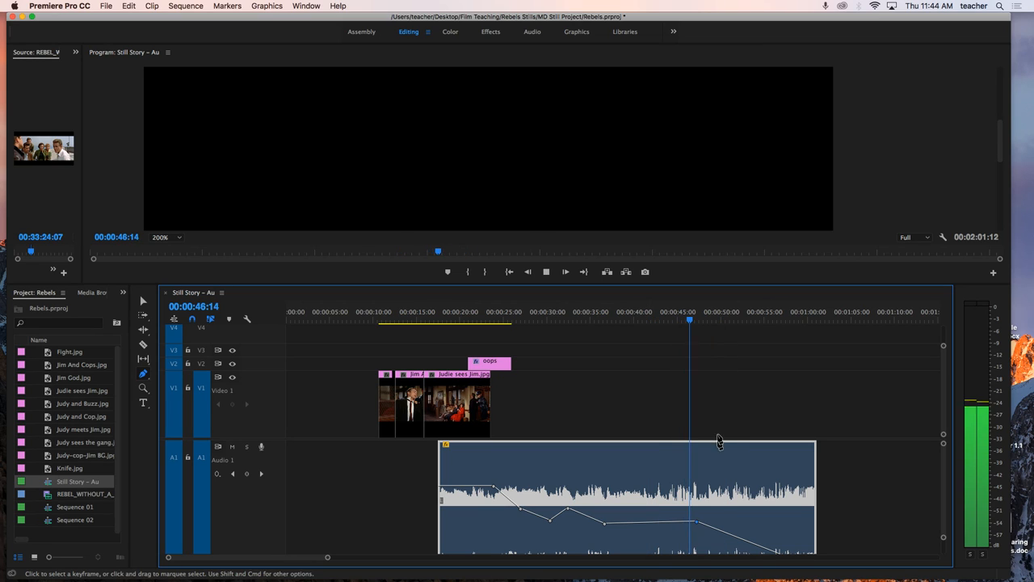
pyautogui.moveTo(701, 530); pyautogui.dragTo(703, 526)
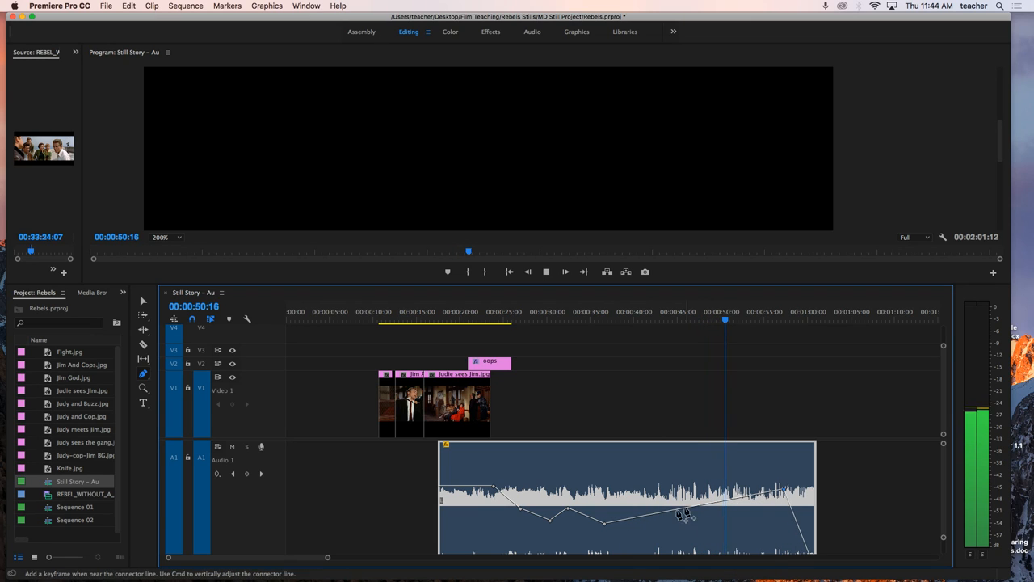
pyautogui.moveTo(609, 531); pyautogui.dragTo(613, 495)
pyautogui.moveTo(612, 496)
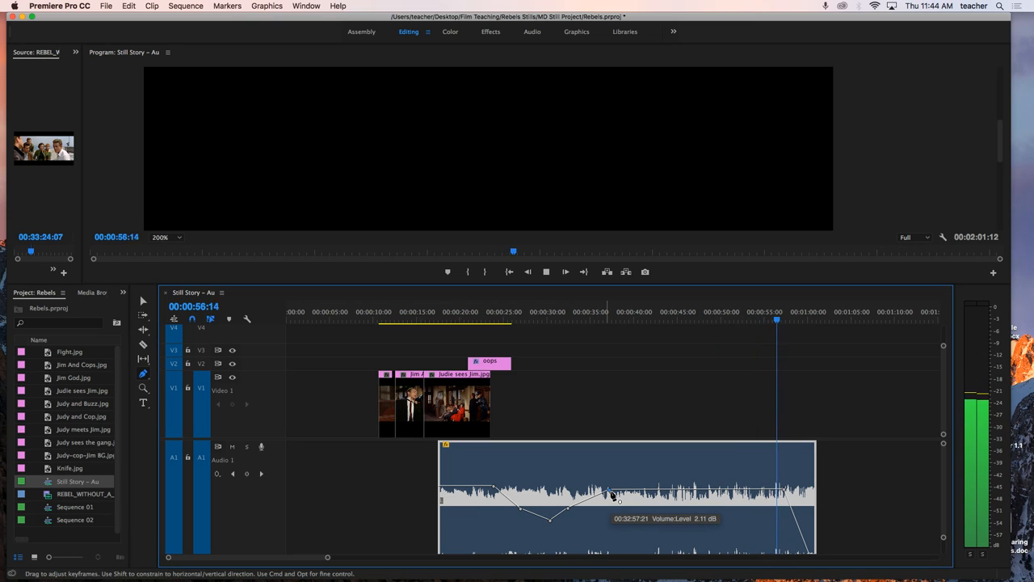
pyautogui.press('space')
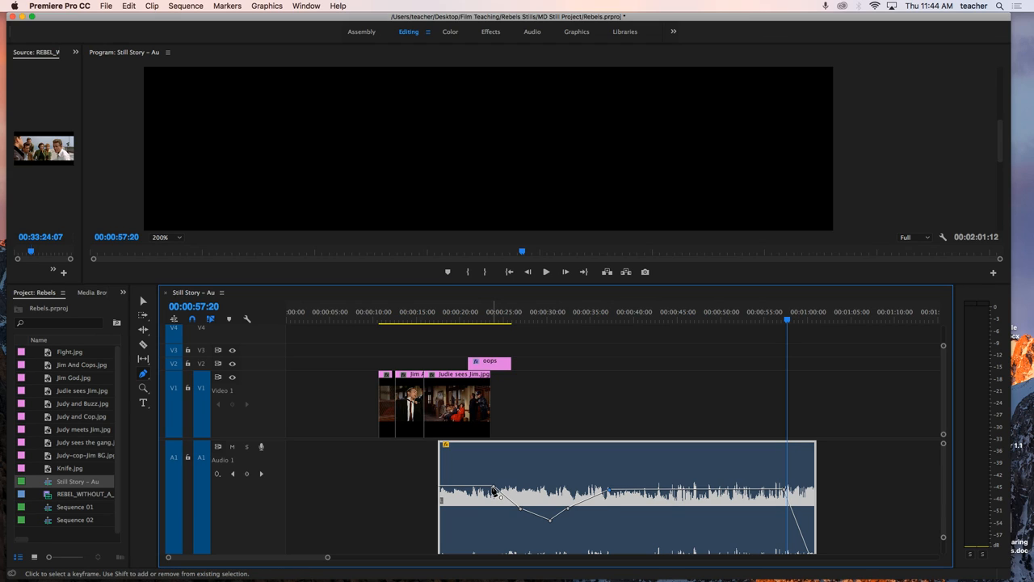
# Step: Delete the three volume keyframes that form the dip between about 00:00:27 and 00:00:32
pyautogui.moveTo(493, 490)
pyautogui.rightClick(553, 524)
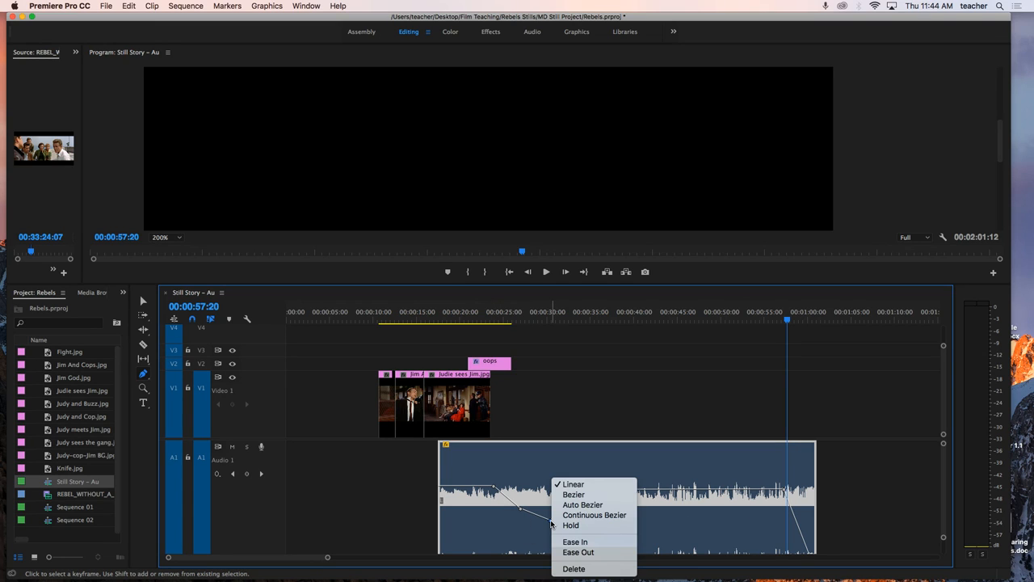
pyautogui.click(572, 568)
pyautogui.moveTo(571, 515)
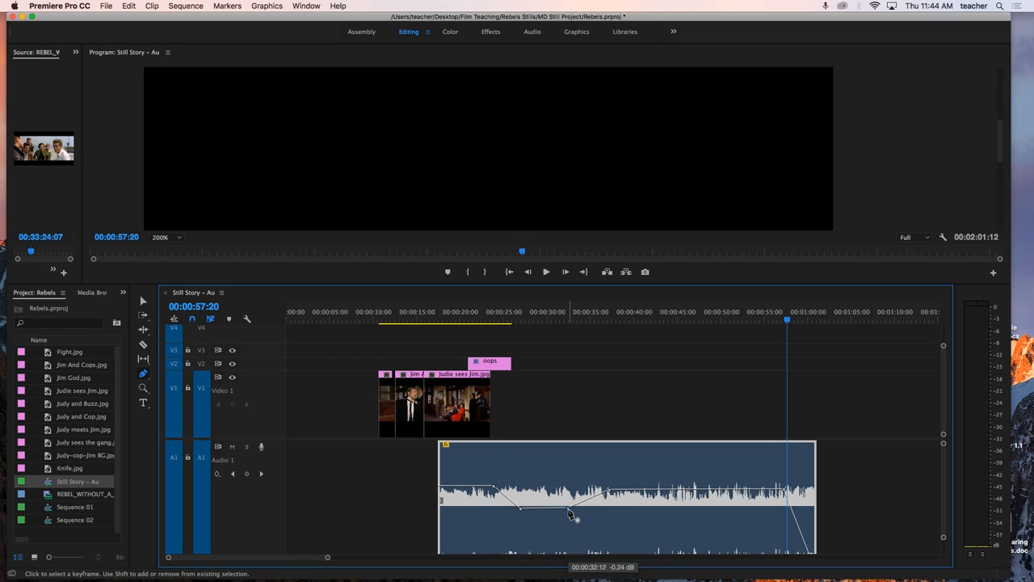
pyautogui.rightClick(572, 515)
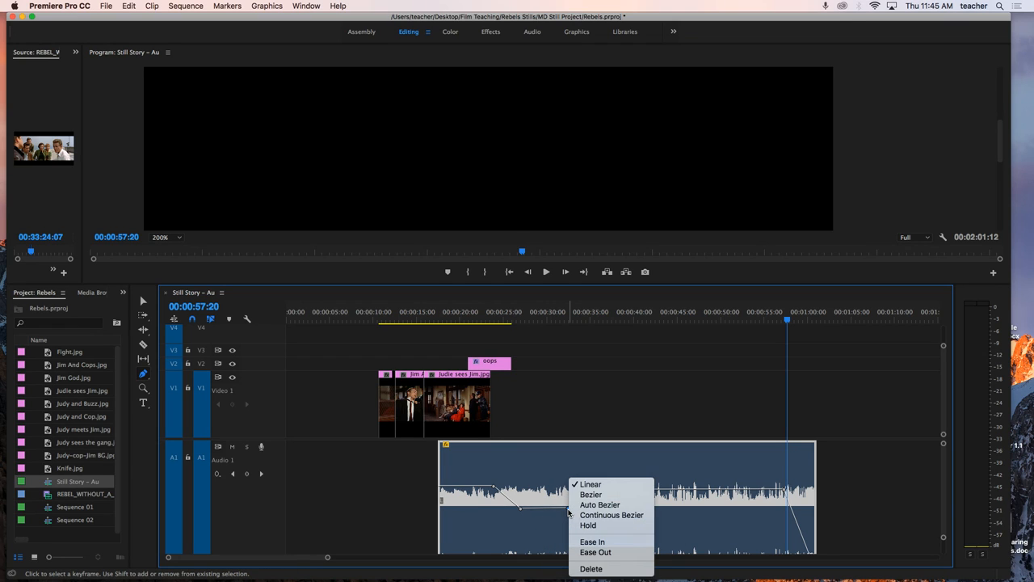
pyautogui.click(575, 570)
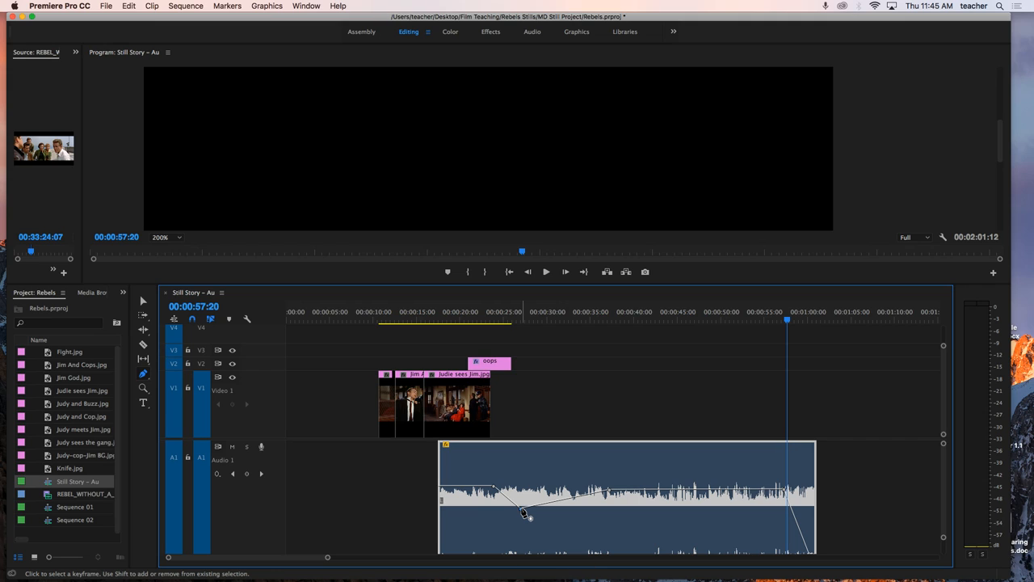
pyautogui.rightClick(524, 513)
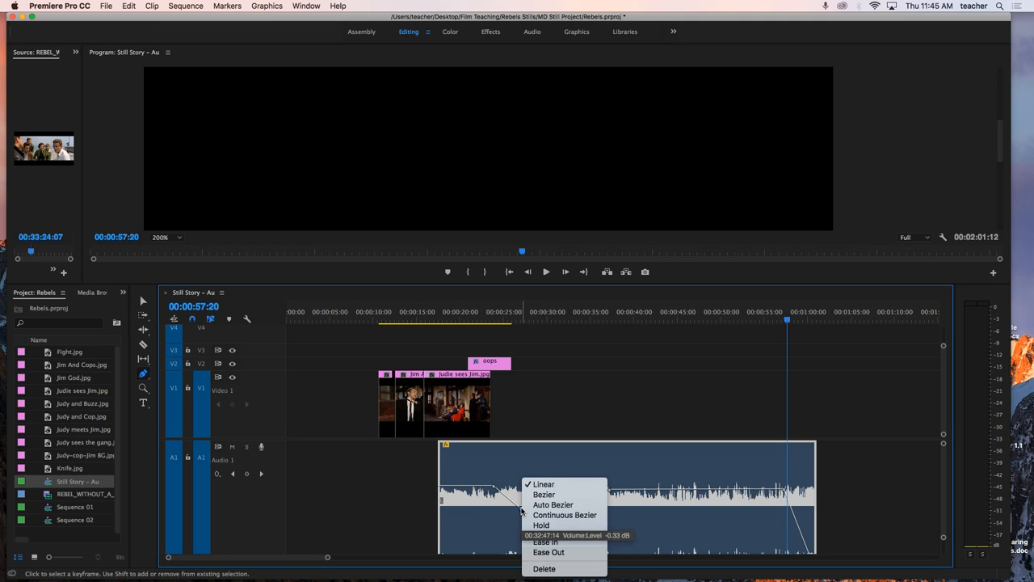
pyautogui.click(545, 569)
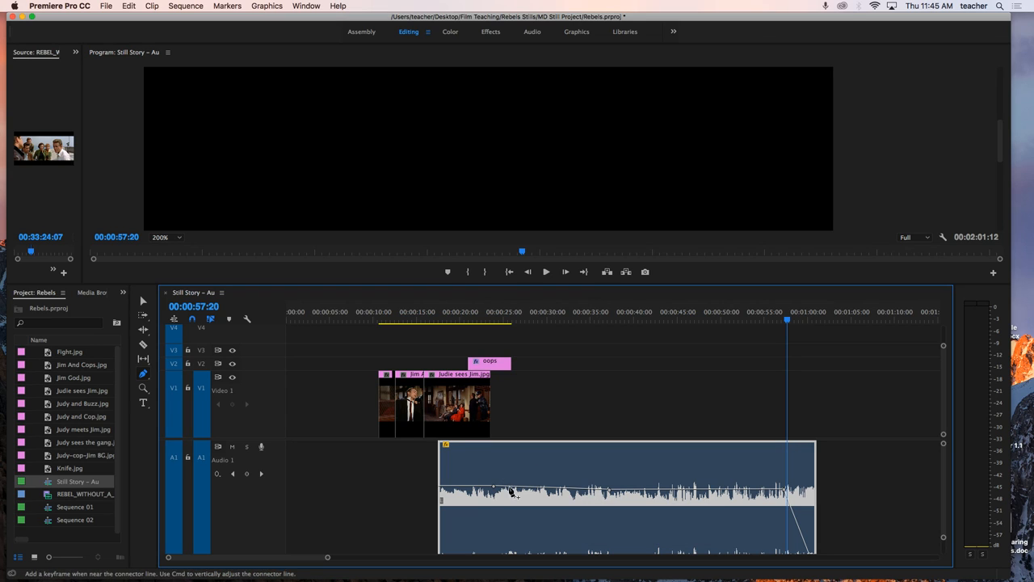
# Step: Lower the fade-start keyframe near 00:00:57 slightly and delete the first volume keyframe near 00:00:24
pyautogui.moveTo(786, 489); pyautogui.dragTo(784, 498)
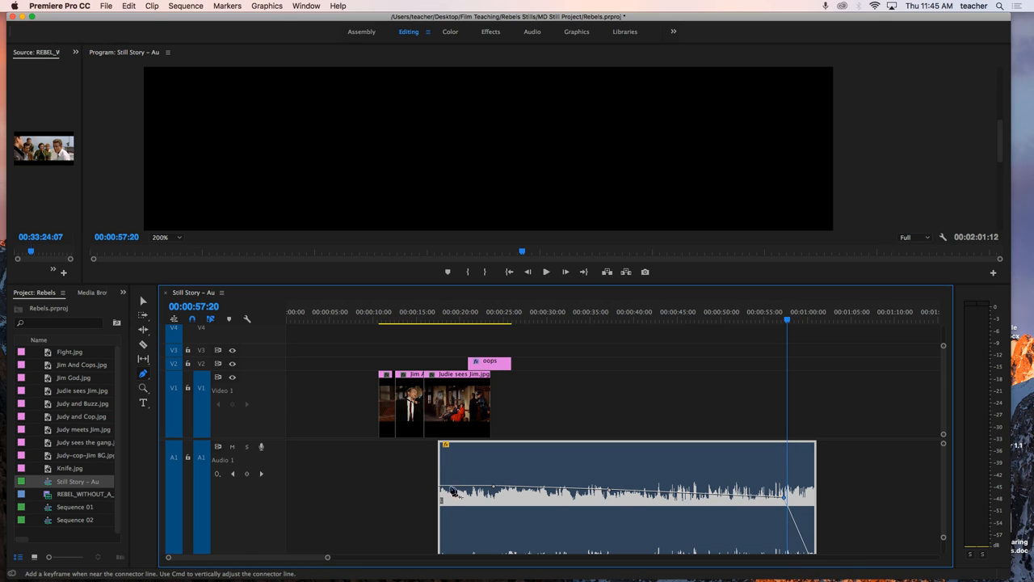
pyautogui.moveTo(493, 486); pyautogui.dragTo(493, 488)
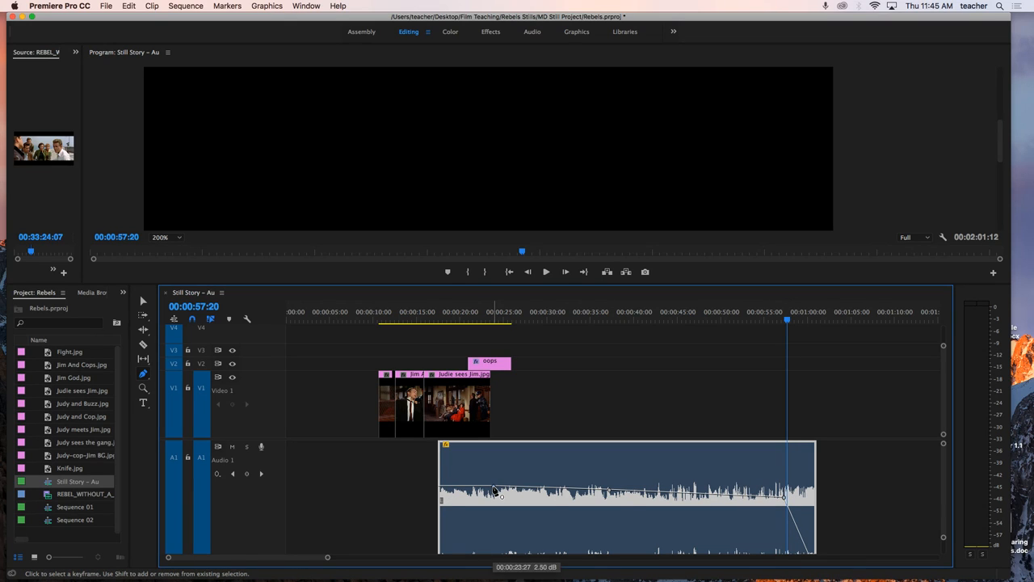
pyautogui.rightClick(495, 488)
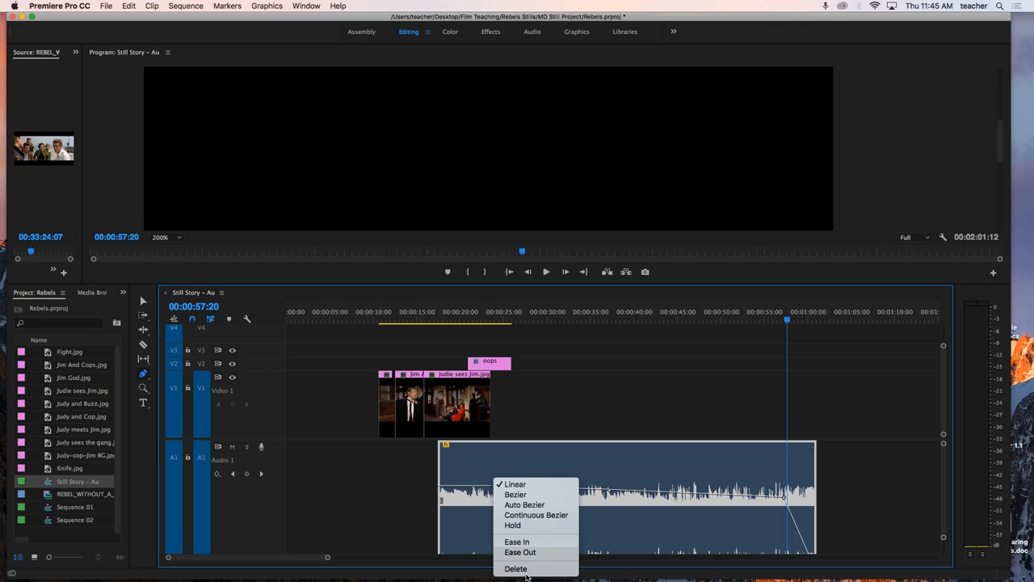
pyautogui.click(526, 572)
# Step: Delete the volume keyframes near 00:00:57 and 00:00:37 on the A1 audio clip
pyautogui.rightClick(783, 499)
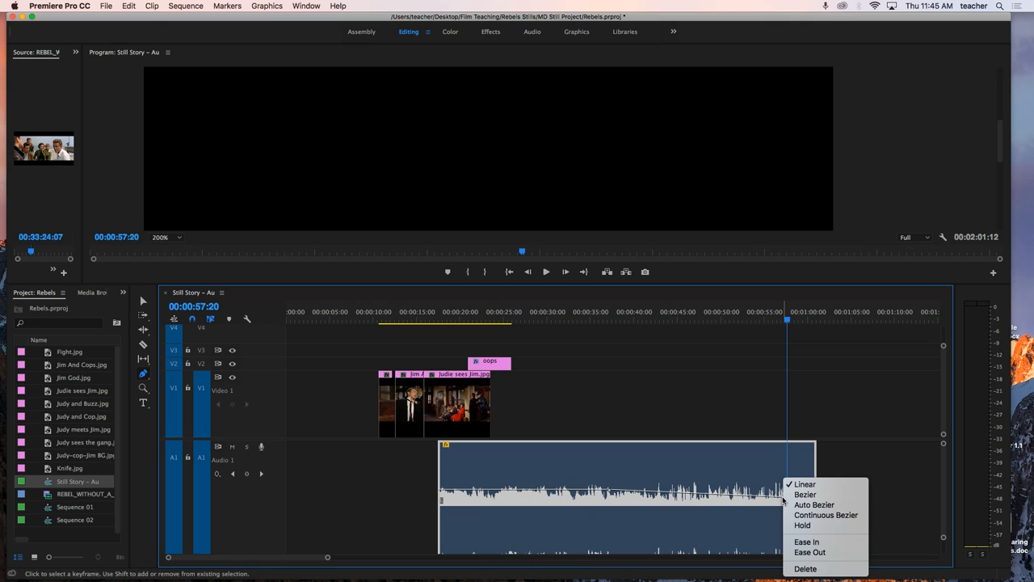
pyautogui.click(804, 568)
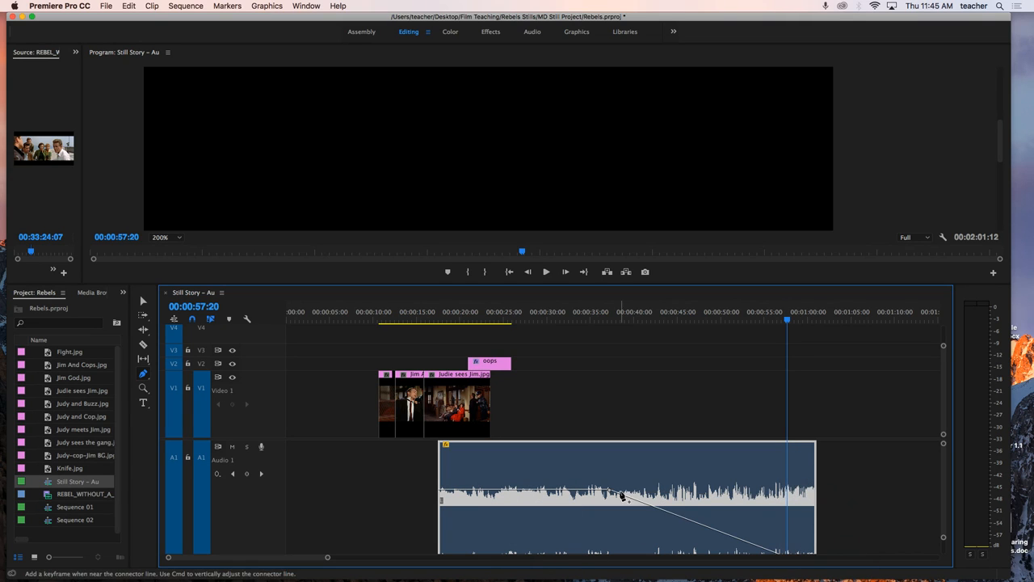
pyautogui.rightClick(612, 490)
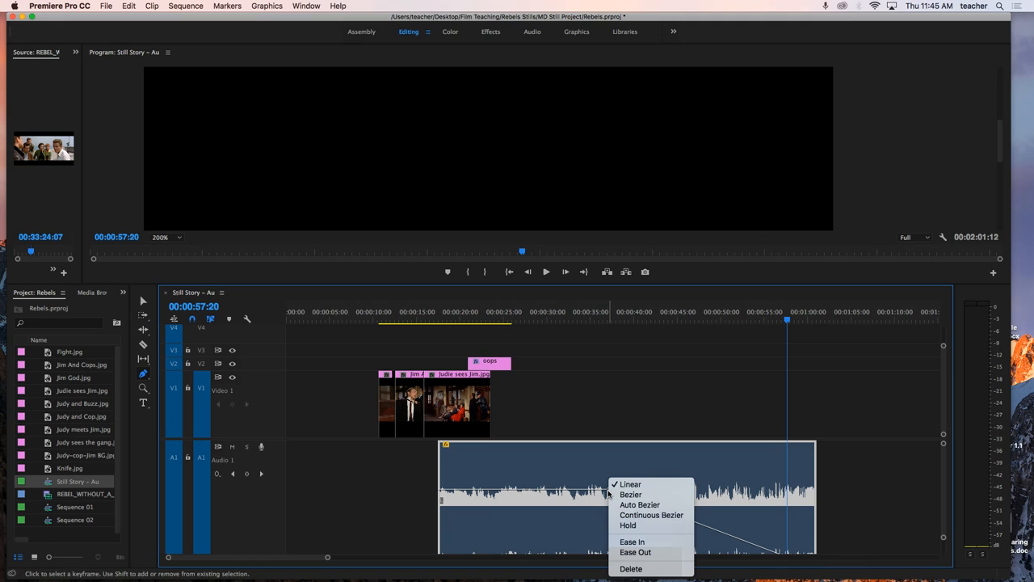
pyautogui.click(631, 569)
# Step: Raise the A1 audio clip's flat volume line from the lower edge to about mid-height of the clip
pyautogui.scroll(-2, 679, 517)
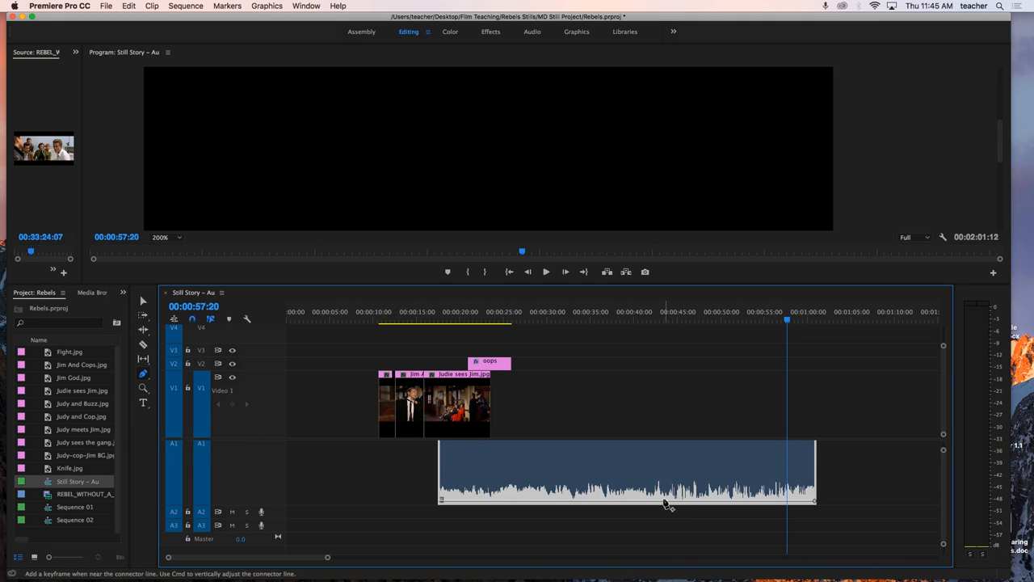
pyautogui.scroll(4, 666, 507)
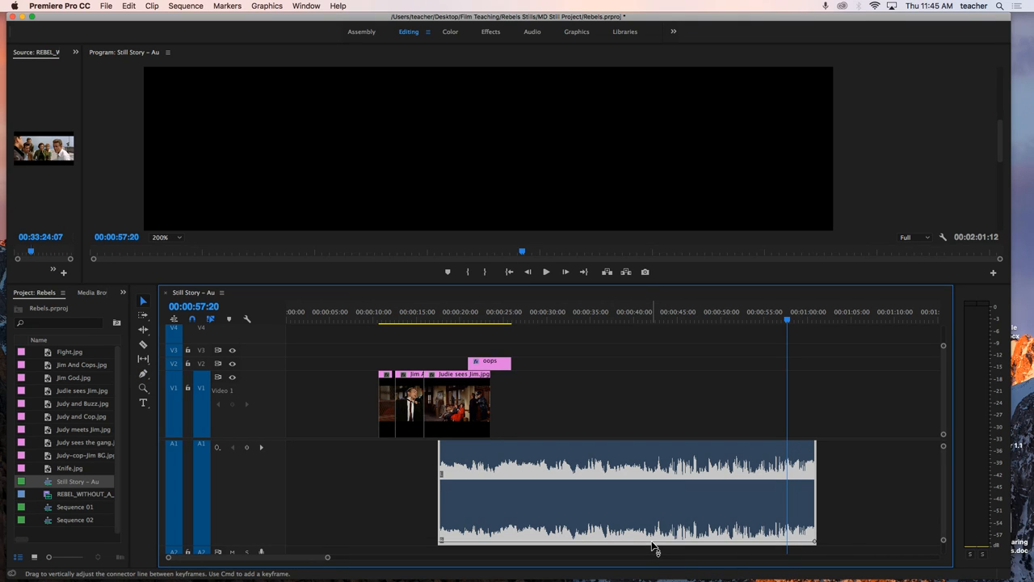
pyautogui.moveTo(654, 533)
pyautogui.mouseDown()
pyautogui.moveTo(655, 449)
pyautogui.moveTo(653, 550)
pyautogui.mouseUp()
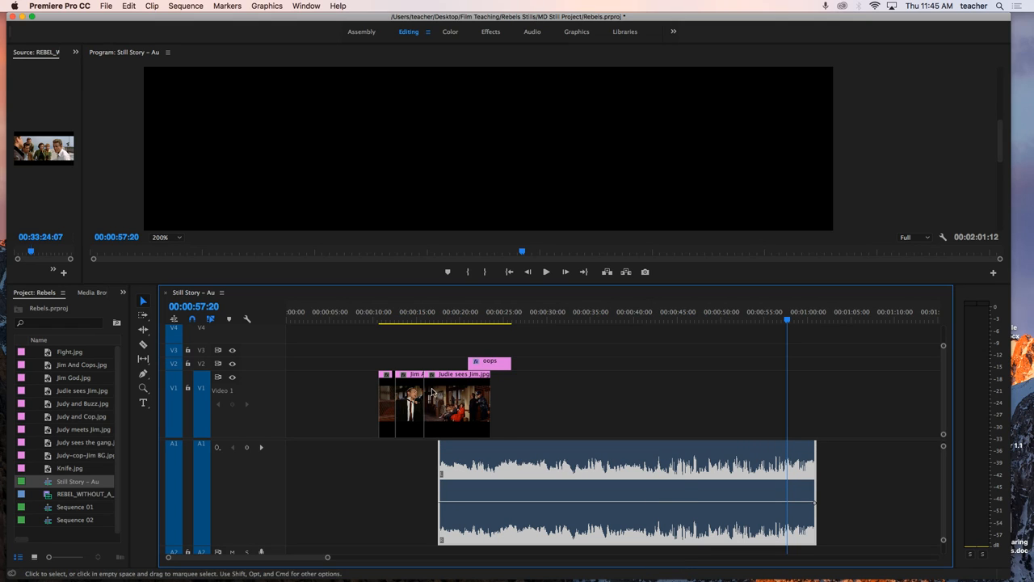
# Step: With snapping on, move Judie sees Jim.jpg away from the other stills so it ends at a playhead set to 00:00:43:26
pyautogui.click(192, 319)
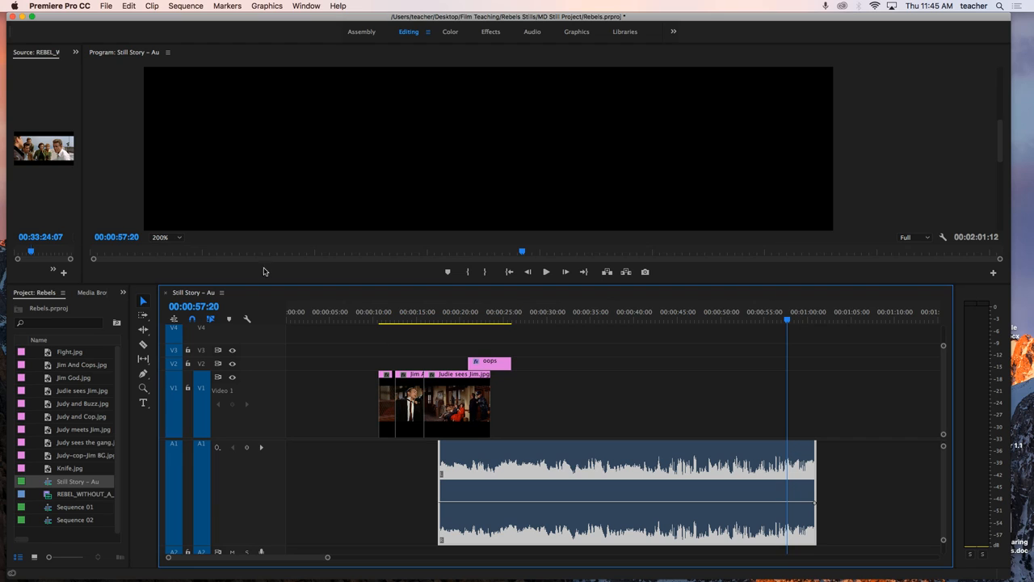
pyautogui.click(192, 319)
pyautogui.moveTo(479, 404); pyautogui.dragTo(582, 404)
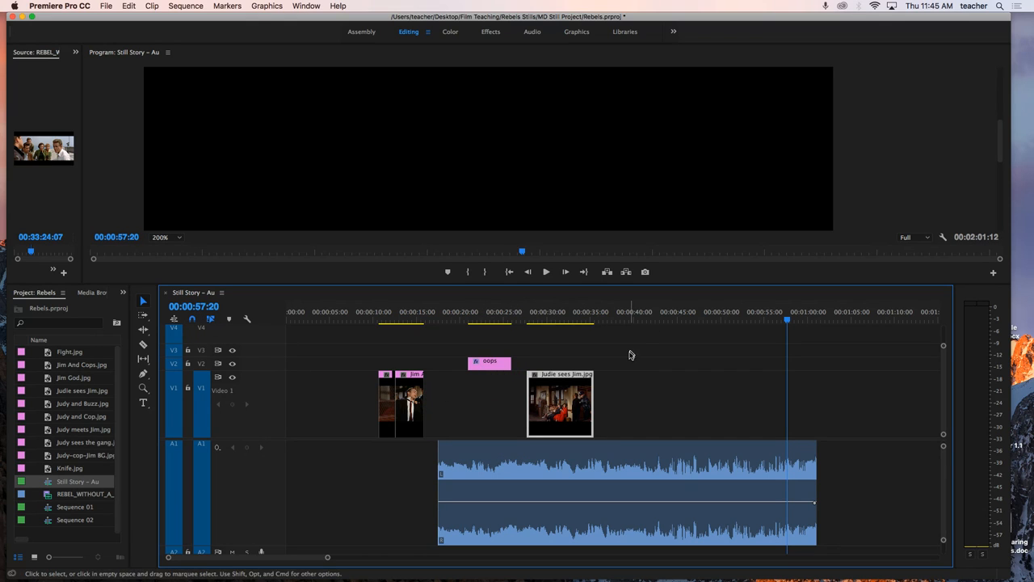
pyautogui.moveTo(659, 322); pyautogui.dragTo(668, 323)
pyautogui.moveTo(585, 404); pyautogui.dragTo(651, 404)
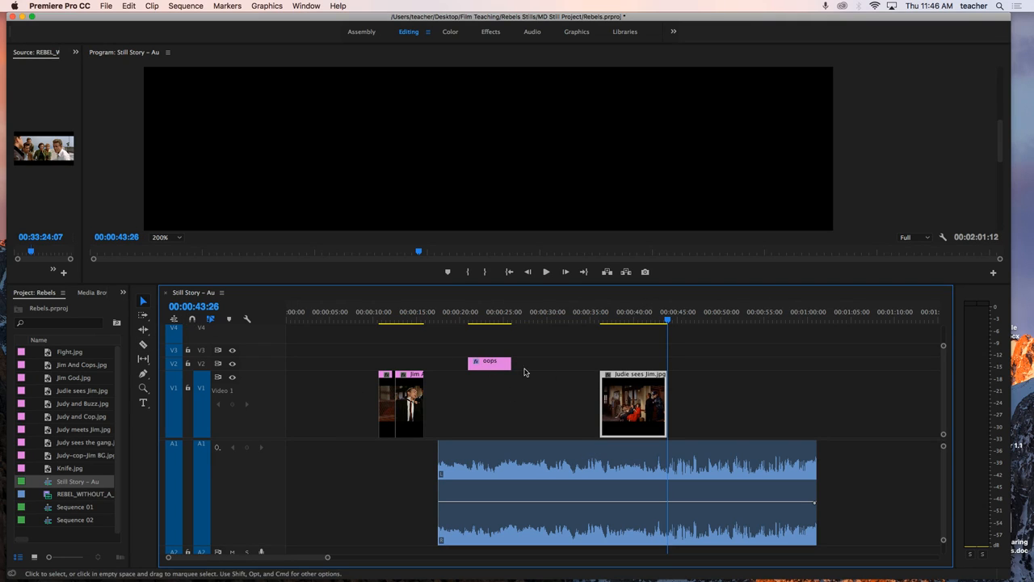
# Step: Move Judie sees Jim.jpg freely to start at about 00:00:34, and turn timeline snapping back on
pyautogui.moveTo(618, 398)
pyautogui.mouseDown()
pyautogui.moveTo(546, 404)
pyautogui.moveTo(648, 408)
pyautogui.moveTo(607, 405)
pyautogui.mouseUp()
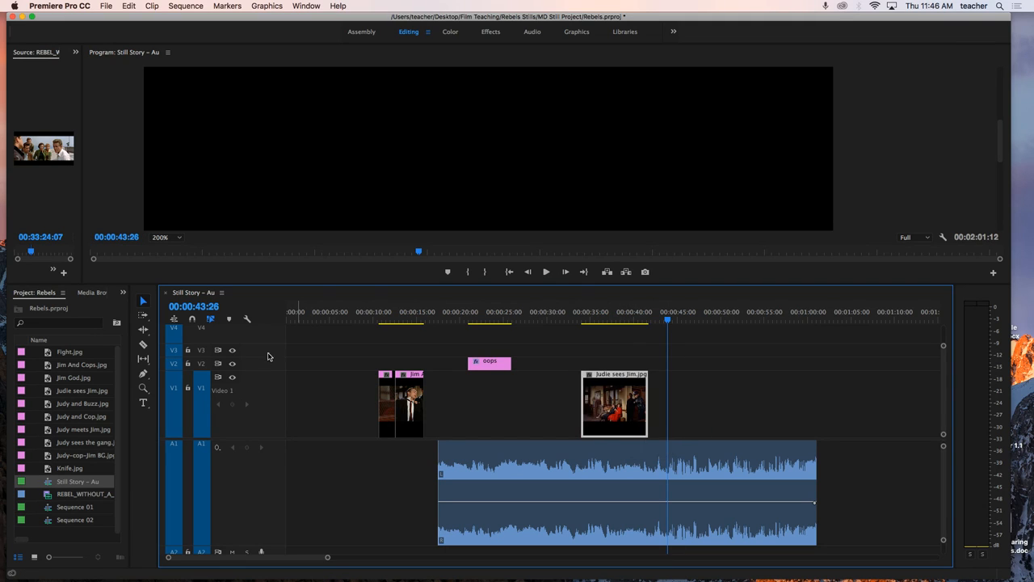
pyautogui.click(193, 320)
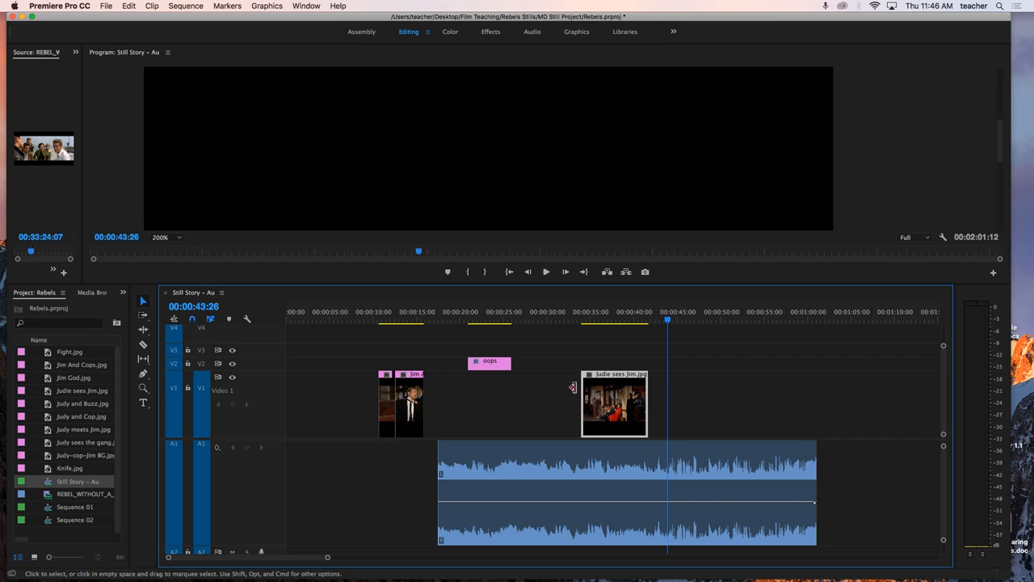
# Step: Snap Judie sees Jim.jpg to the end of the oops title and the two earlier stills up to the title's start
pyautogui.moveTo(611, 396); pyautogui.dragTo(543, 403)
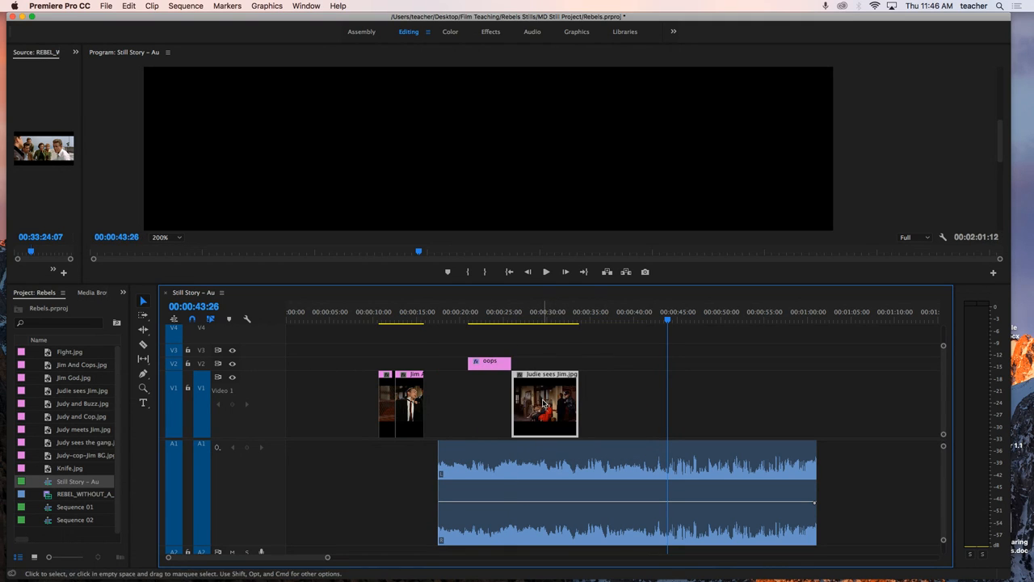
pyautogui.moveTo(415, 407)
pyautogui.mouseDown()
pyautogui.moveTo(455, 404)
pyautogui.moveTo(400, 405)
pyautogui.moveTo(431, 401)
pyautogui.mouseUp()
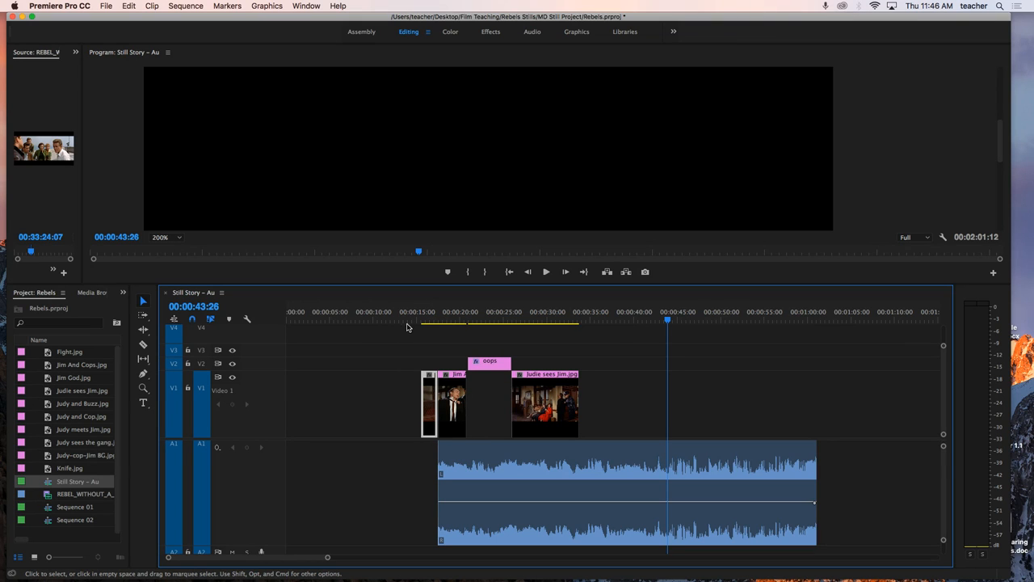
# Step: Set the playhead to 00:00:16:00 and shift the three stills and the oops title together so they start with the audio clip
pyautogui.moveTo(420, 318)
pyautogui.mouseDown()
pyautogui.moveTo(476, 319)
pyautogui.moveTo(426, 320)
pyautogui.mouseUp()
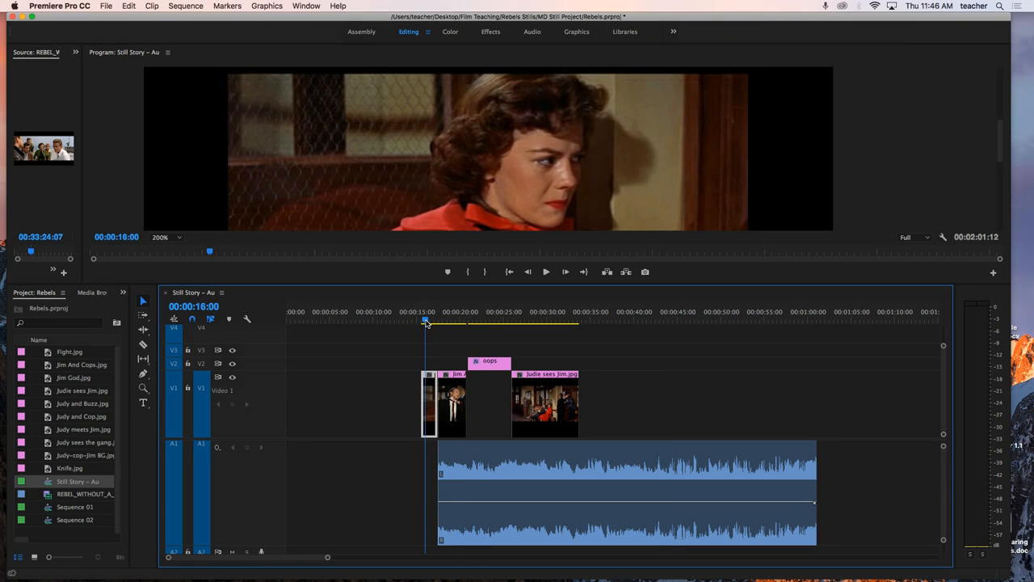
pyautogui.moveTo(150, 580)
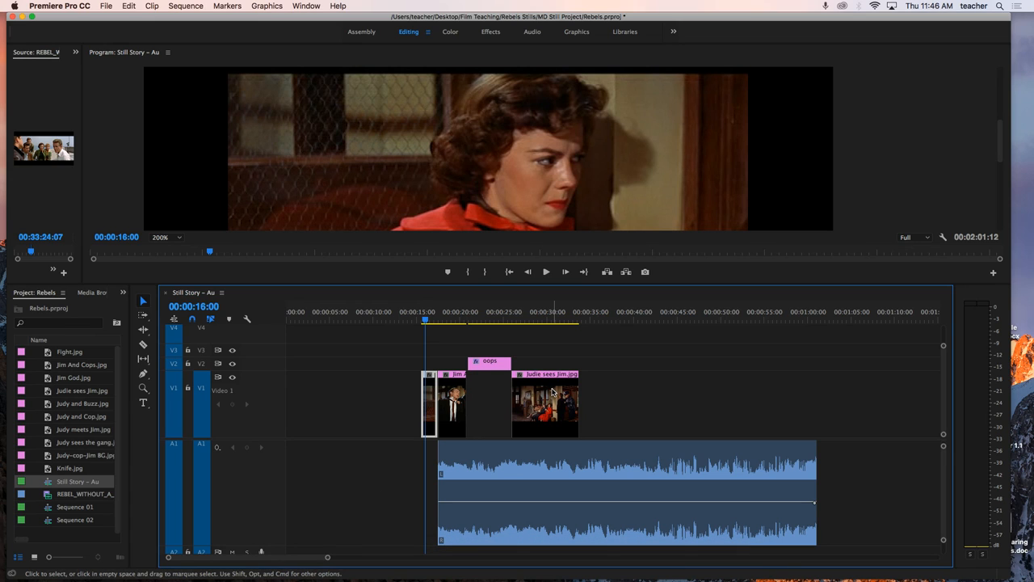
pyautogui.click(632, 375)
pyautogui.moveTo(616, 348); pyautogui.dragTo(450, 414)
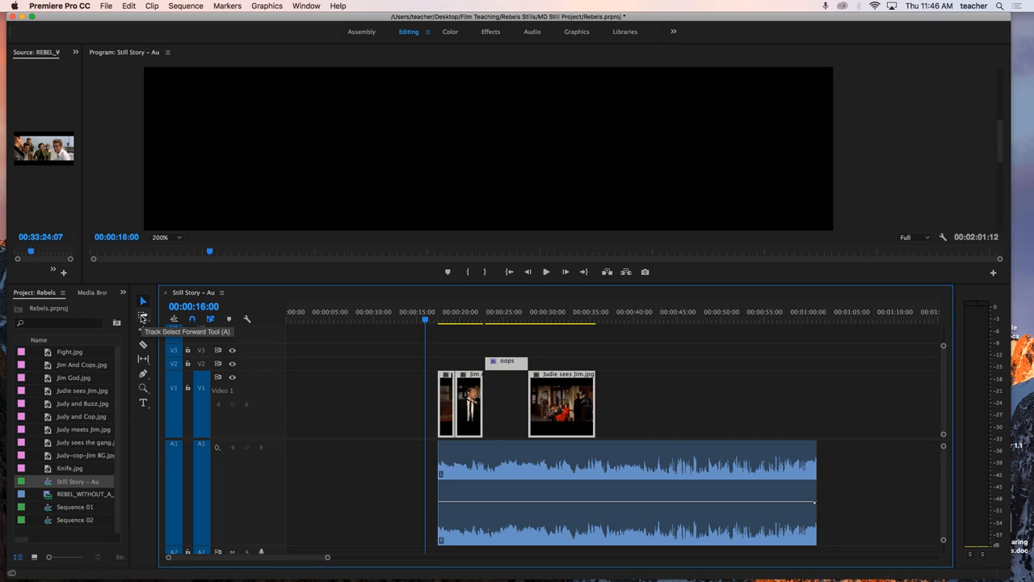
# Step: Select all clips from the first still onward with Track Select Forward and move them to start at about 00:00:33
pyautogui.click(142, 317)
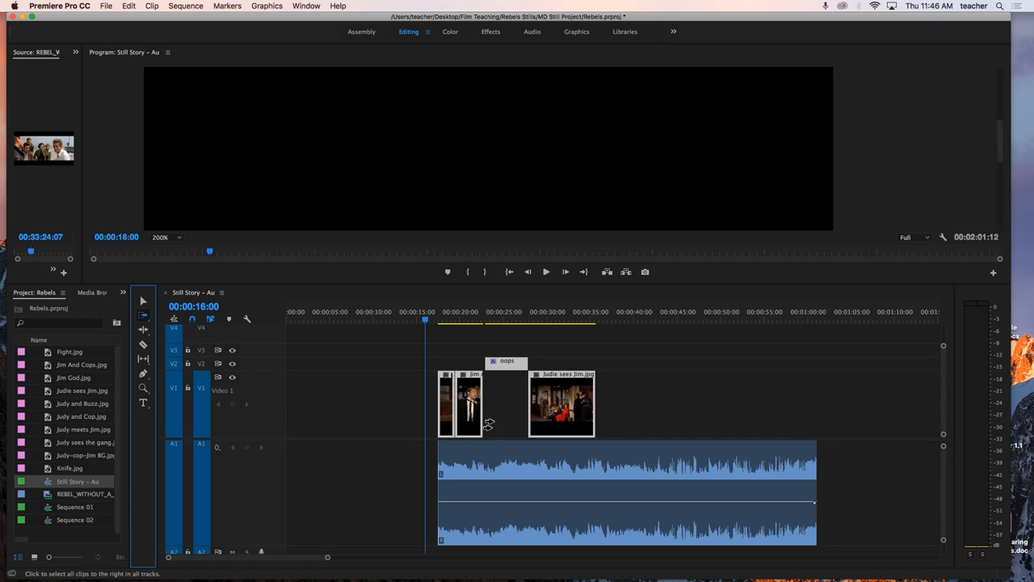
pyautogui.click(436, 415)
pyautogui.moveTo(436, 415); pyautogui.dragTo(568, 414)
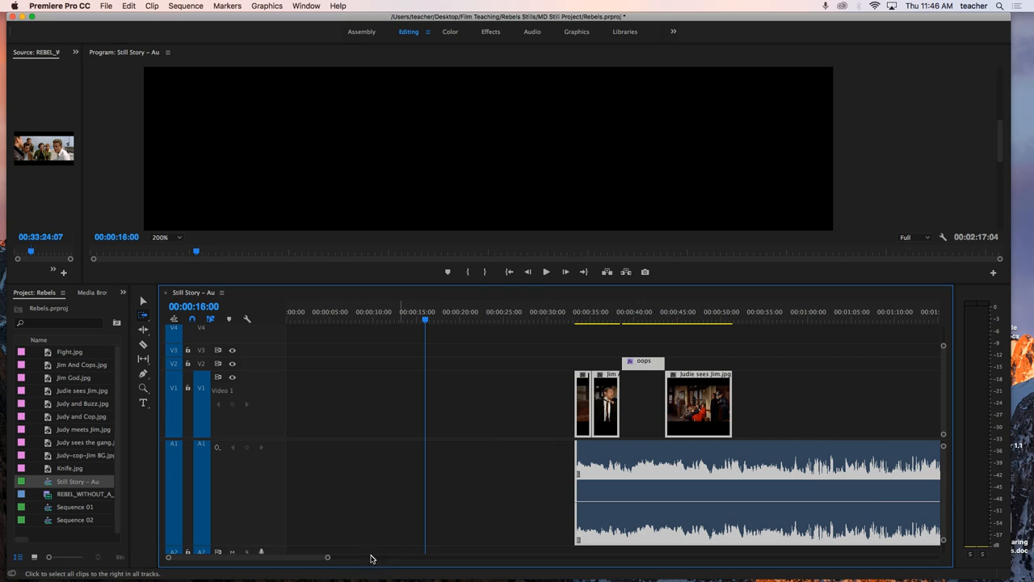
pyautogui.moveTo(329, 558); pyautogui.dragTo(414, 557)
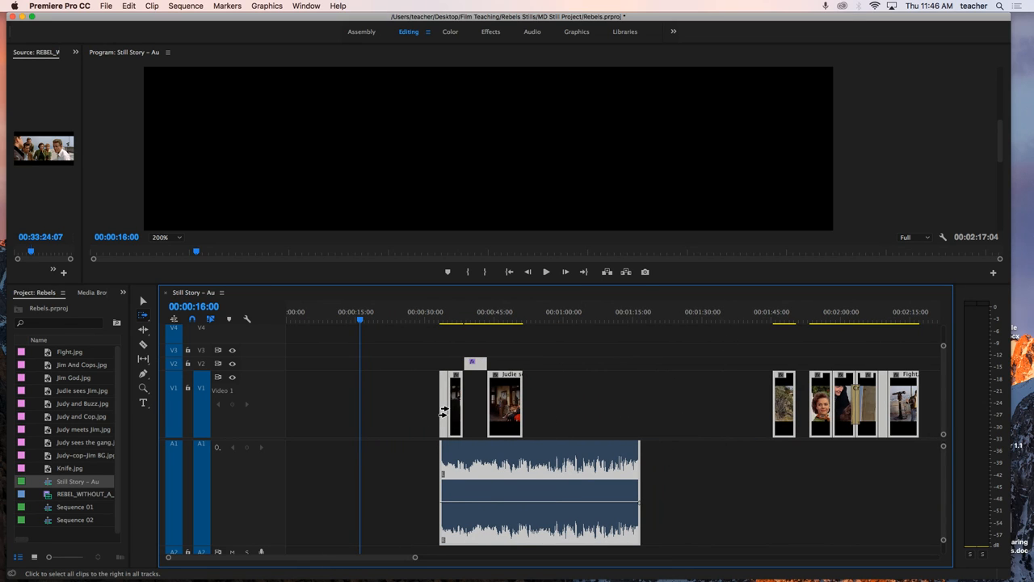
# Step: Reselect every clip on all tracks with Track Select Forward and move them to start at about 00:00:45
pyautogui.scroll(-4, 405, 489)
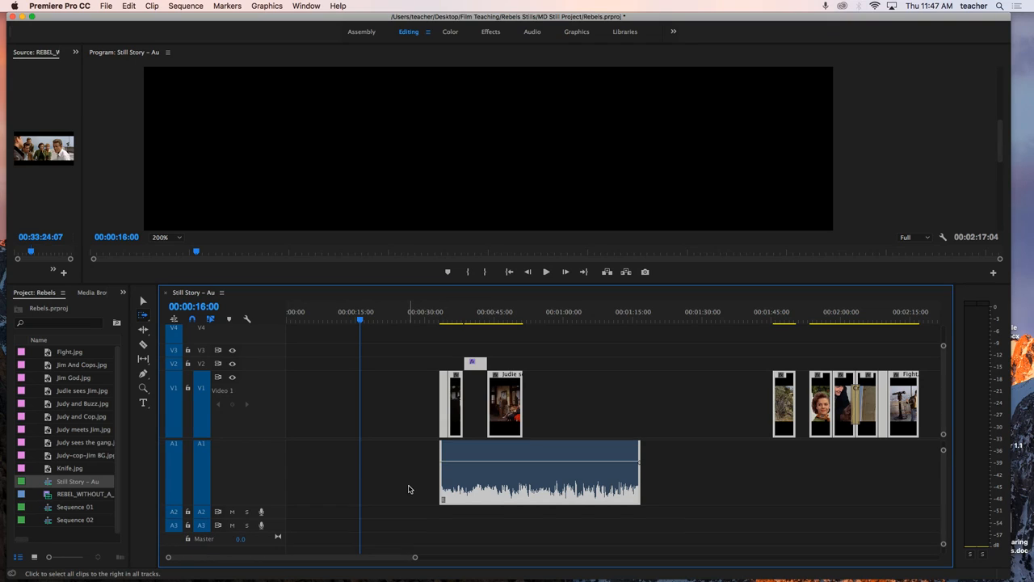
pyautogui.scroll(6, 310, 383)
pyautogui.scroll(-3, 311, 383)
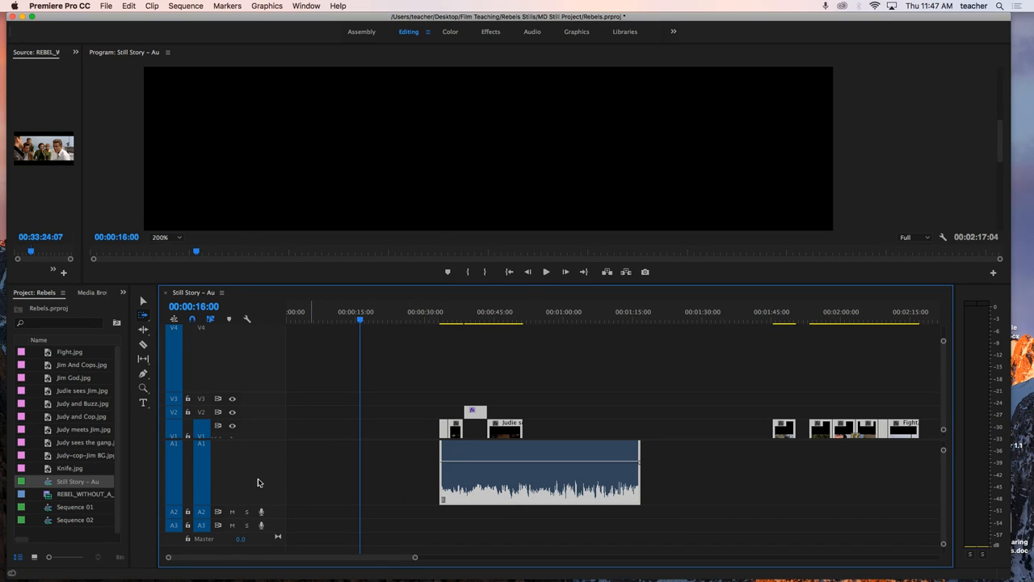
pyautogui.scroll(-4, 258, 481)
pyautogui.scroll(2, 259, 481)
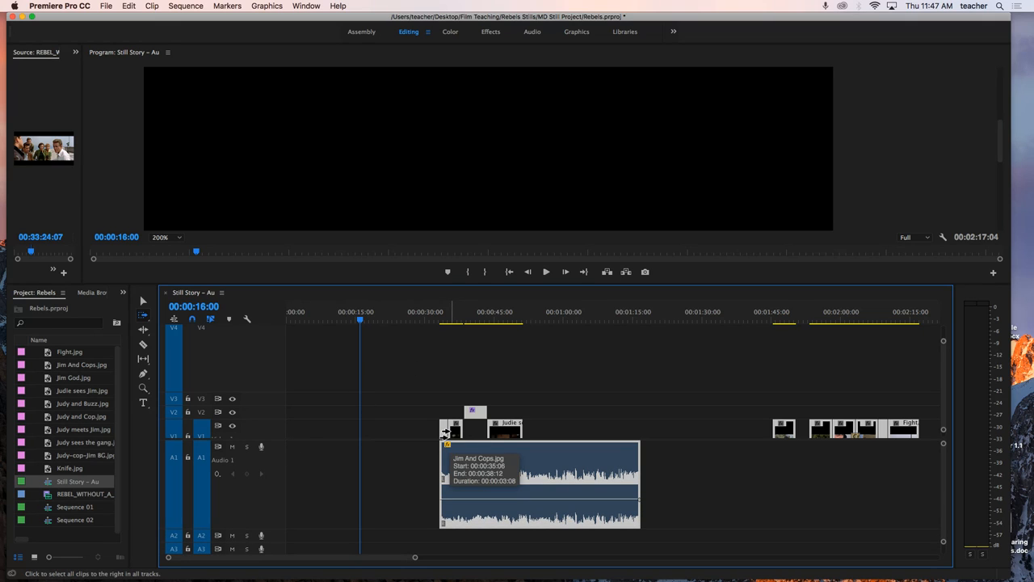
pyautogui.click(144, 316)
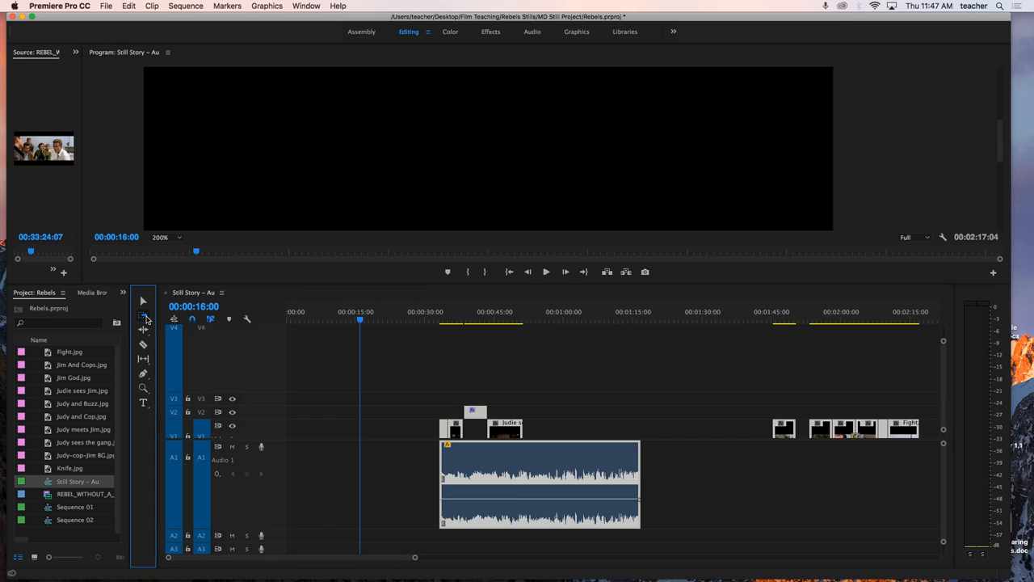
pyautogui.click(452, 432)
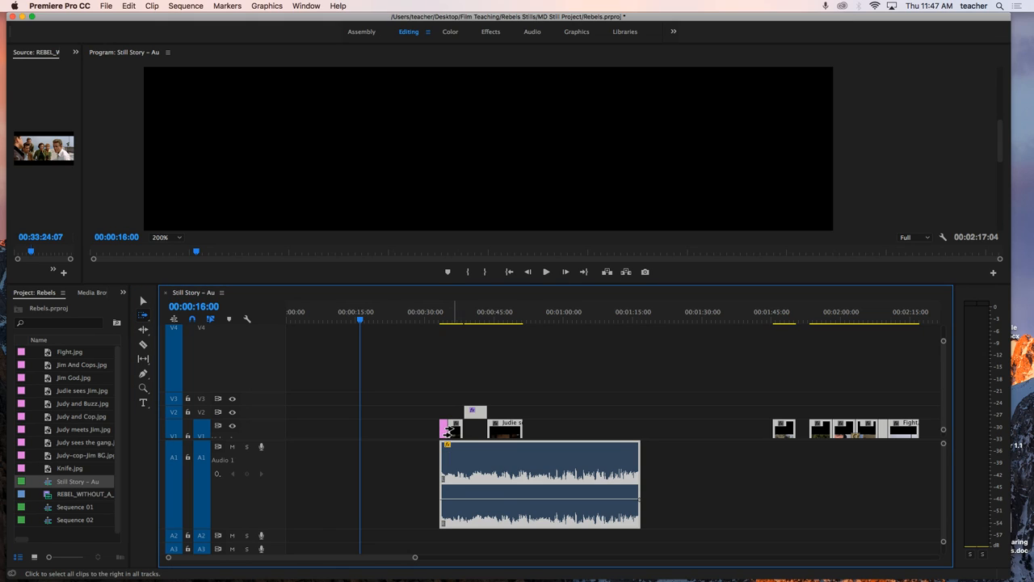
pyautogui.click(436, 432)
pyautogui.click(464, 428)
pyautogui.click(441, 431)
pyautogui.moveTo(440, 431); pyautogui.dragTo(496, 430)
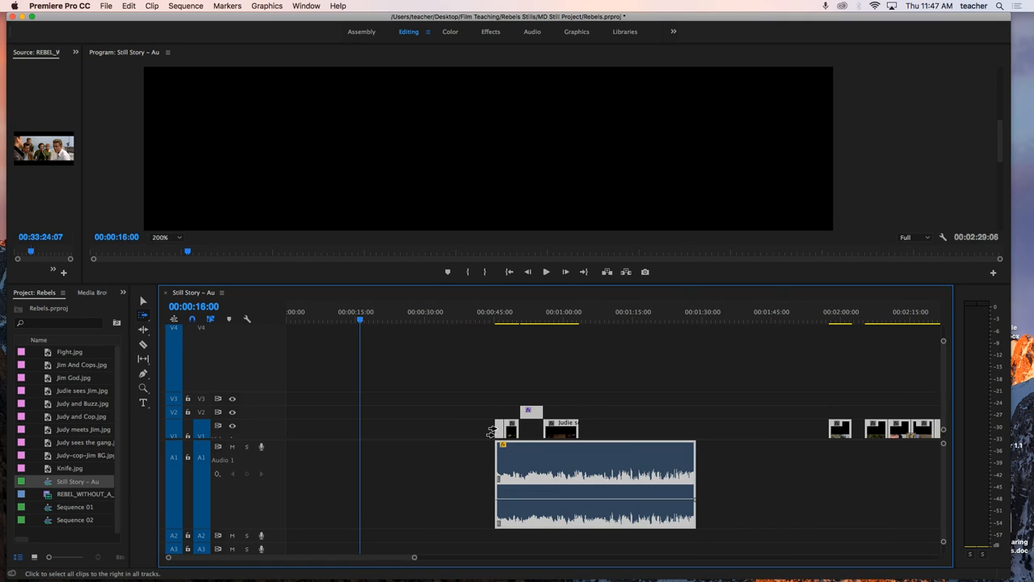
# Step: Try to delete the empty gap on V2 before the oops title
pyautogui.press('v')
pyautogui.click(458, 419)
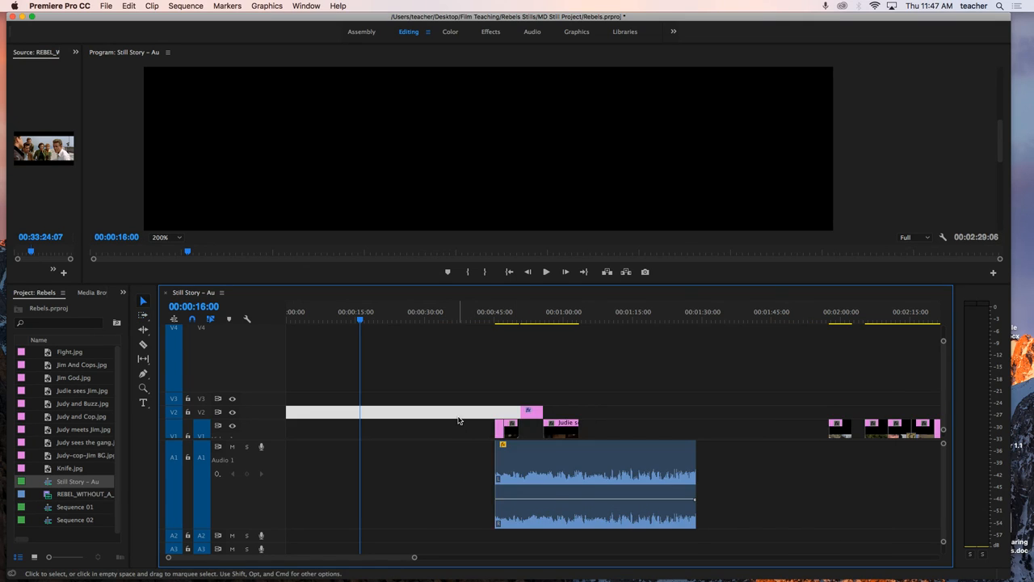
pyautogui.press('Delete')
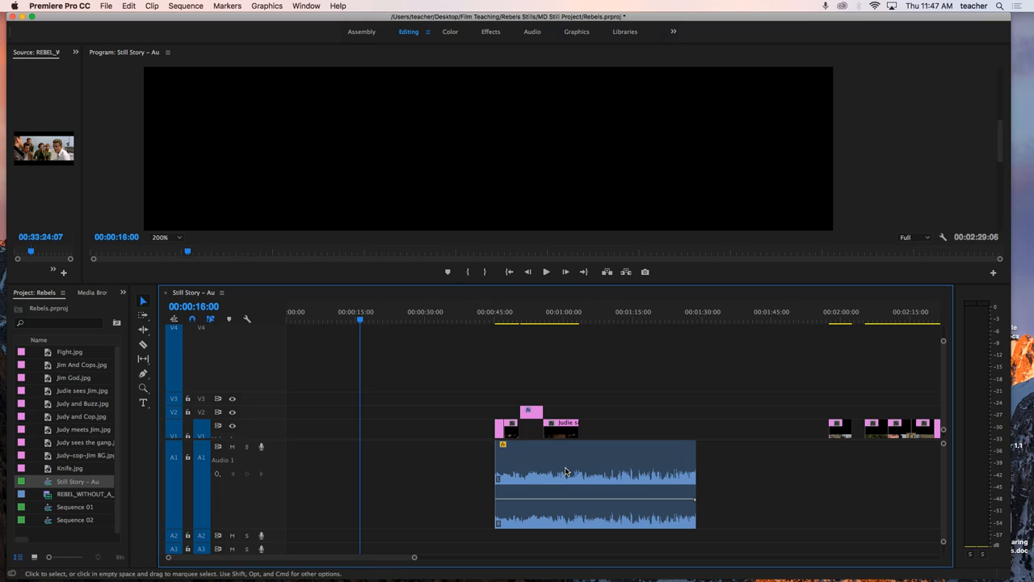
# Step: Resize the V1 and A1 tracks so the video thumbnails and the audio waveform are both shown at moderate height
pyautogui.scroll(3, 198, 489)
pyautogui.scroll(-8, 198, 489)
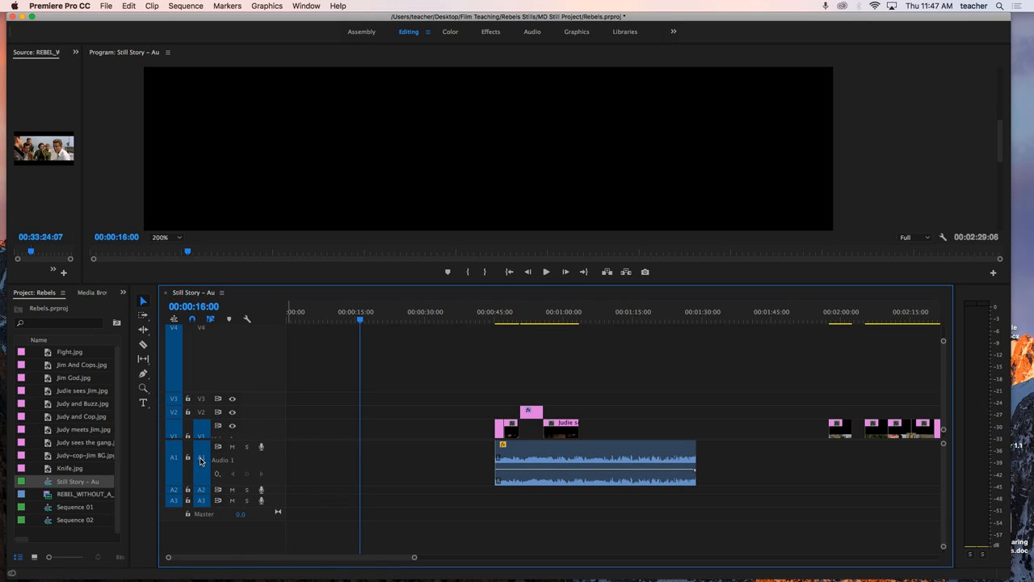
pyautogui.scroll(-3, 173, 464)
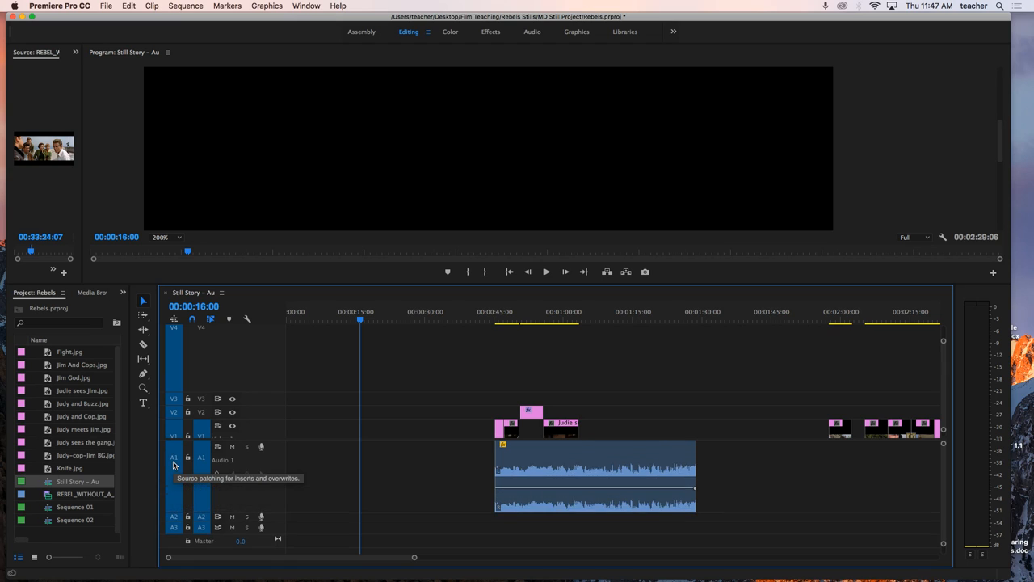
pyautogui.scroll(4, 194, 436)
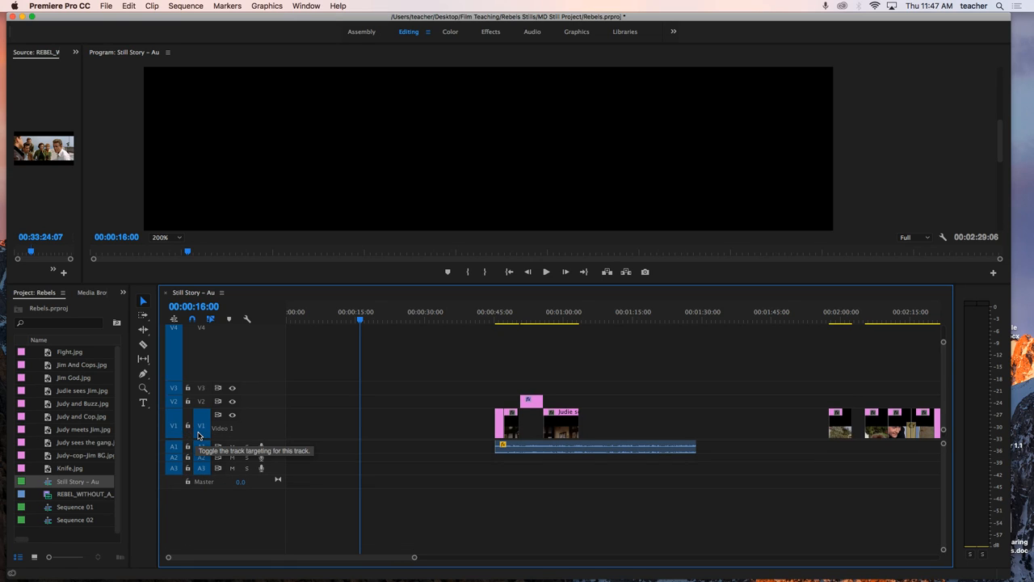
pyautogui.scroll(4, 198, 450)
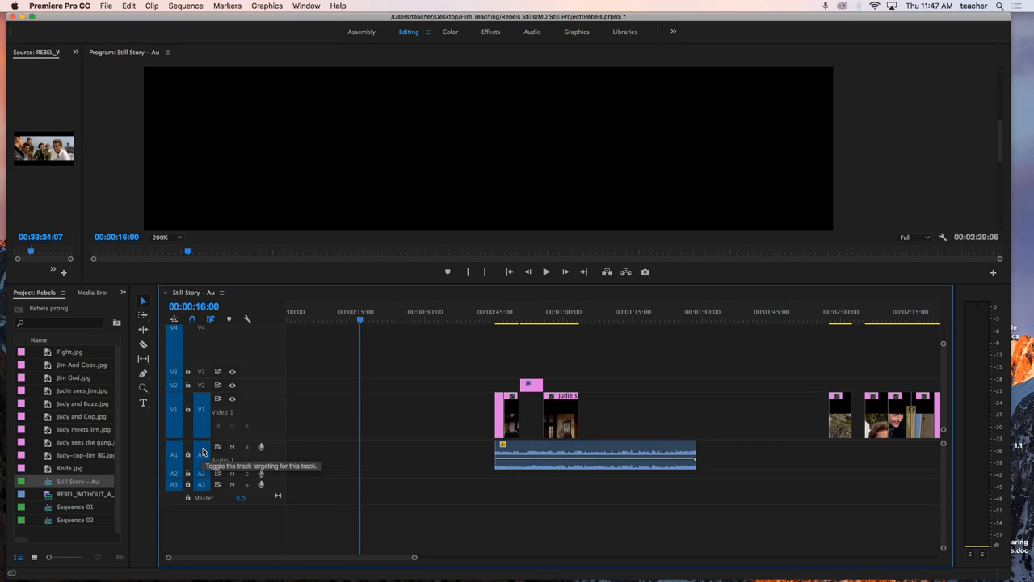
pyautogui.scroll(-2, 203, 452)
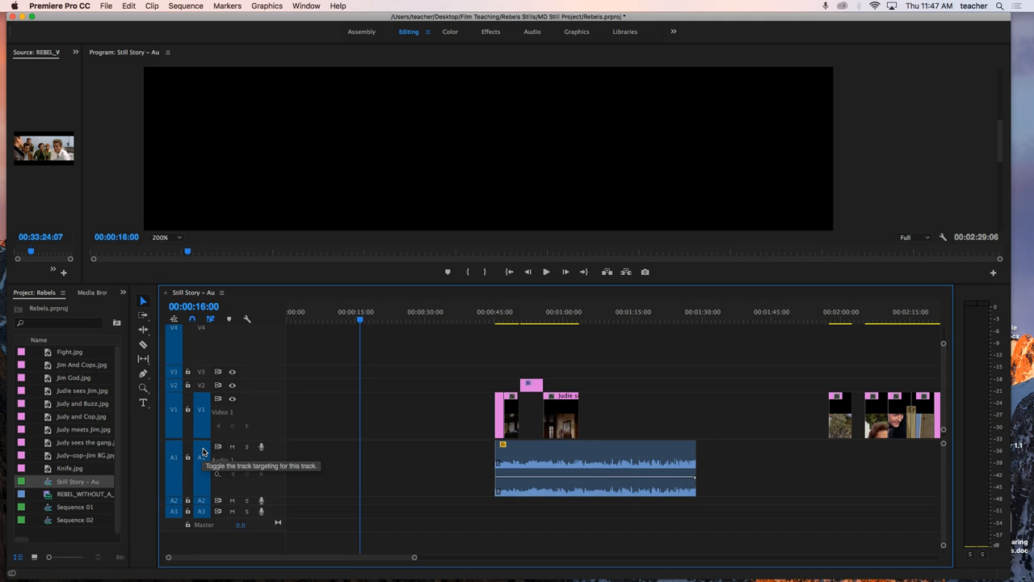
pyautogui.scroll(1, 196, 417)
pyautogui.scroll(1, 196, 417)
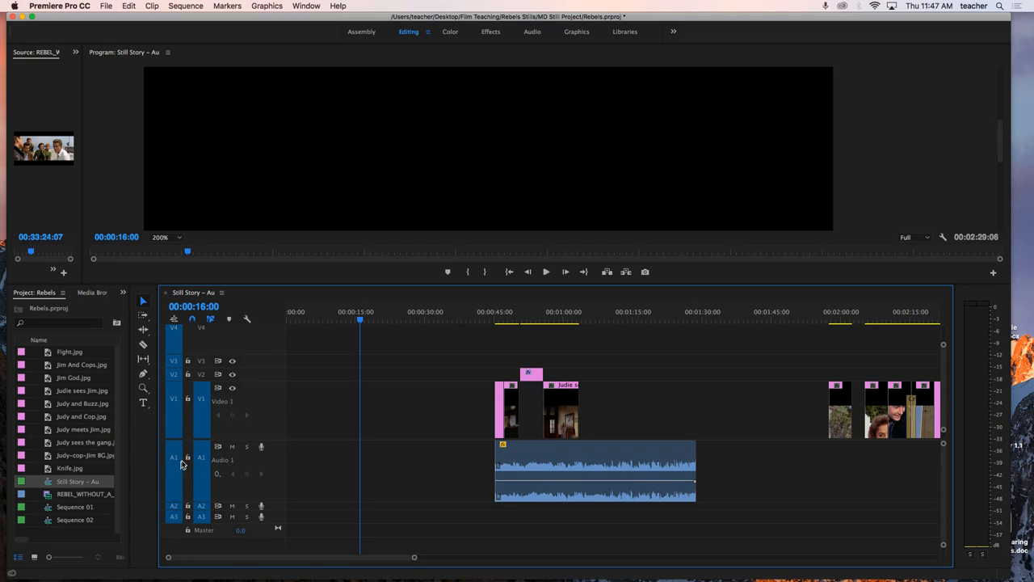
# Step: Zoom the timeline in on the stills between about 00:00:45 and 00:01:03 with the Zoom tool, and widen the visible range slightly
pyautogui.click(144, 391)
pyautogui.click(568, 421)
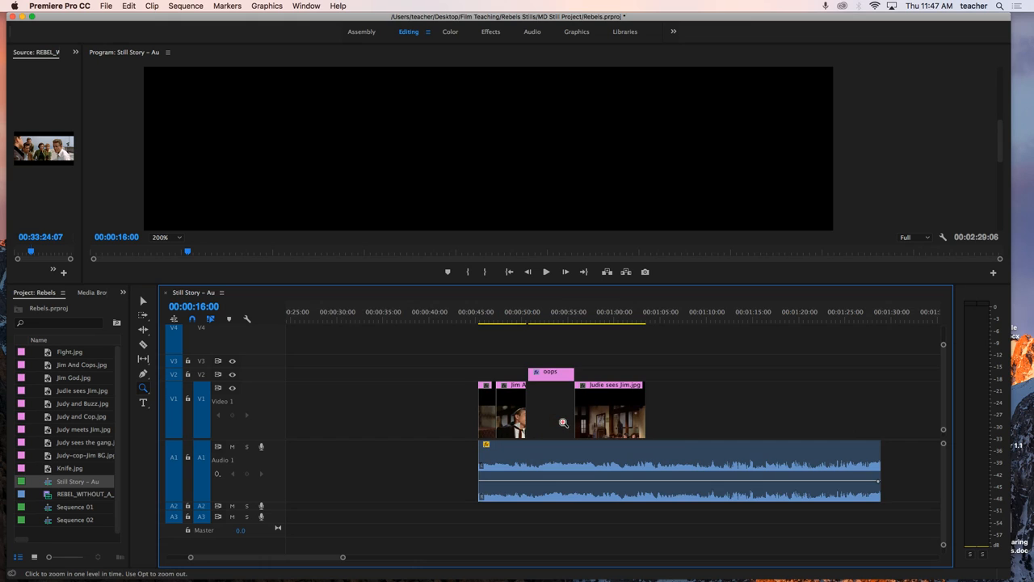
pyautogui.click(612, 421)
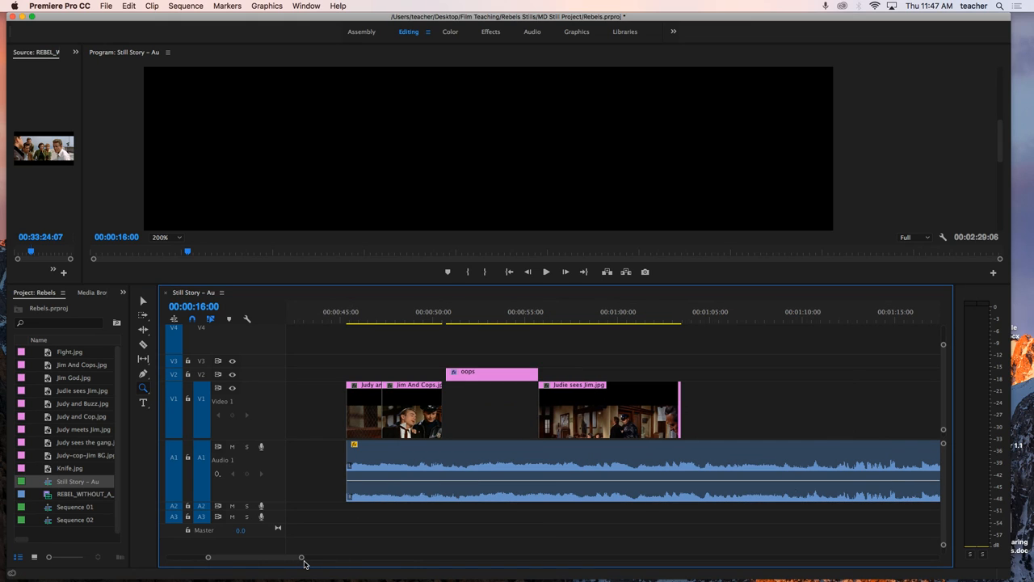
pyautogui.moveTo(303, 559); pyautogui.dragTo(308, 560)
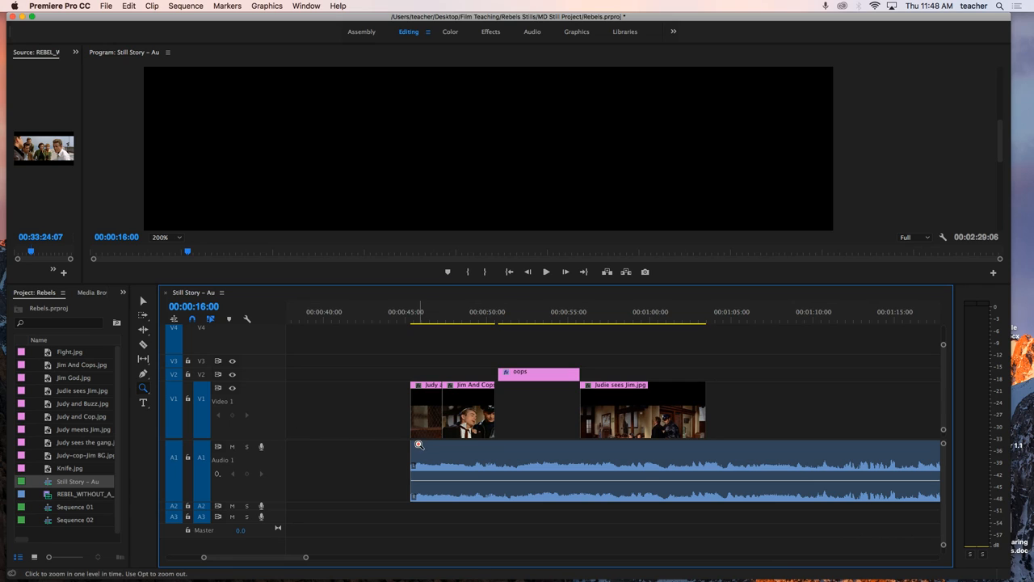
# Step: Delete the empty gap before the first still on V1 so all clips and the audio shift to the sequence start
pyautogui.press('v')
pyautogui.click(353, 420)
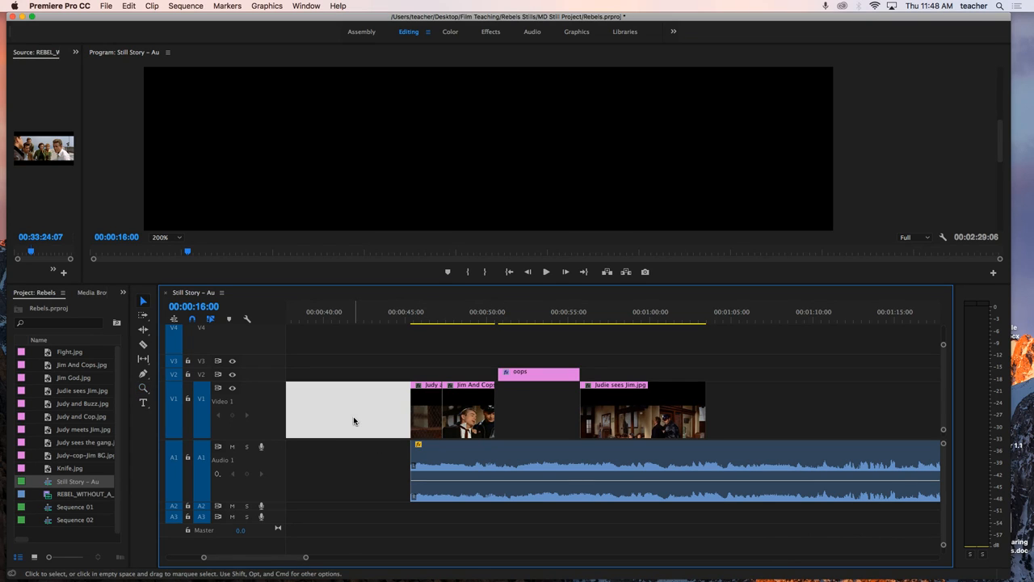
pyautogui.press('Delete')
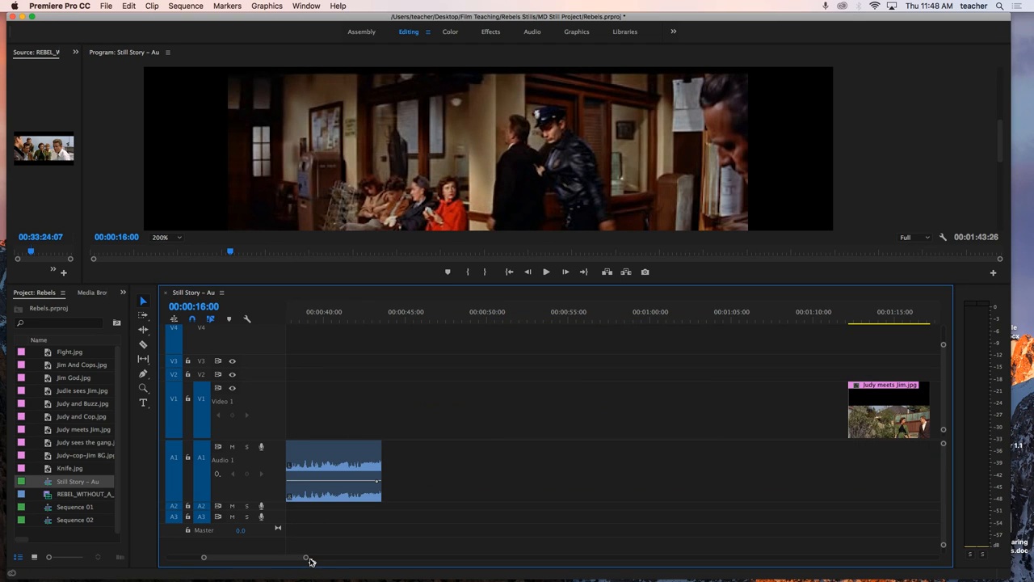
# Step: Move the stills from Judy meets Jim.jpg onward back to directly after Judie sees Jim.jpg, and place the playhead at 00:00:26:14
pyautogui.moveTo(310, 557); pyautogui.dragTo(492, 557)
pyautogui.moveTo(684, 366); pyautogui.dragTo(348, 405)
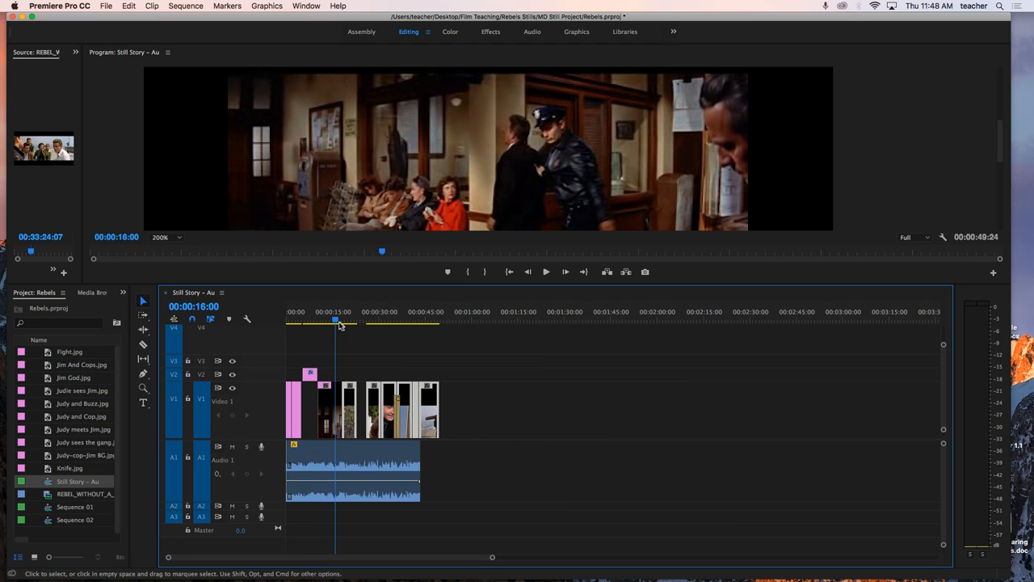
pyautogui.moveTo(334, 326); pyautogui.dragTo(368, 326)
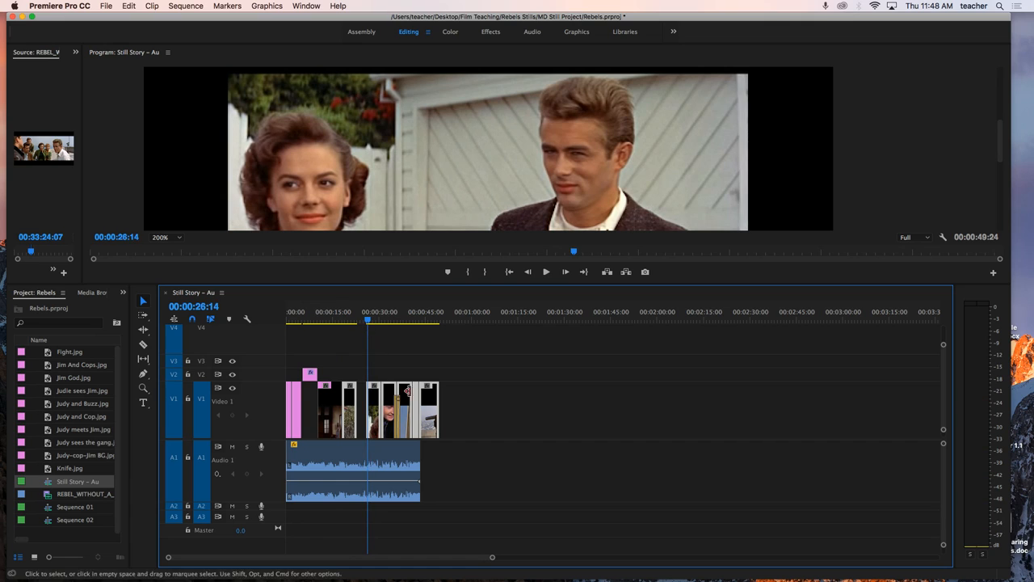
# Step: Increase the height of the V1 track and zoom the timeline in on the later stills with the Zoom tool
pyautogui.scroll(-5, 438, 396)
pyautogui.scroll(8, 437, 396)
pyautogui.scroll(-2, 438, 396)
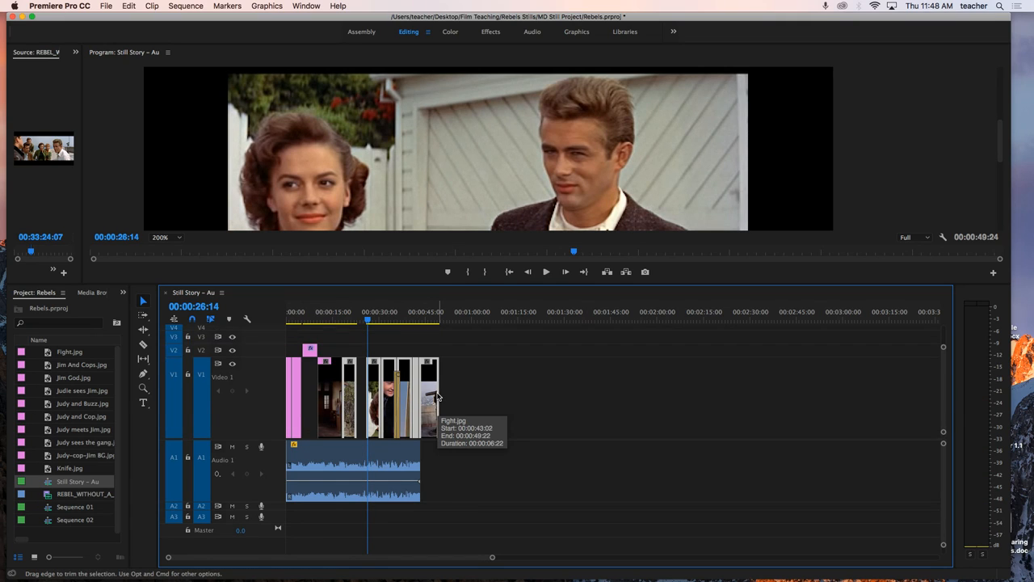
pyautogui.scroll(-2, 438, 396)
pyautogui.scroll(2, 438, 396)
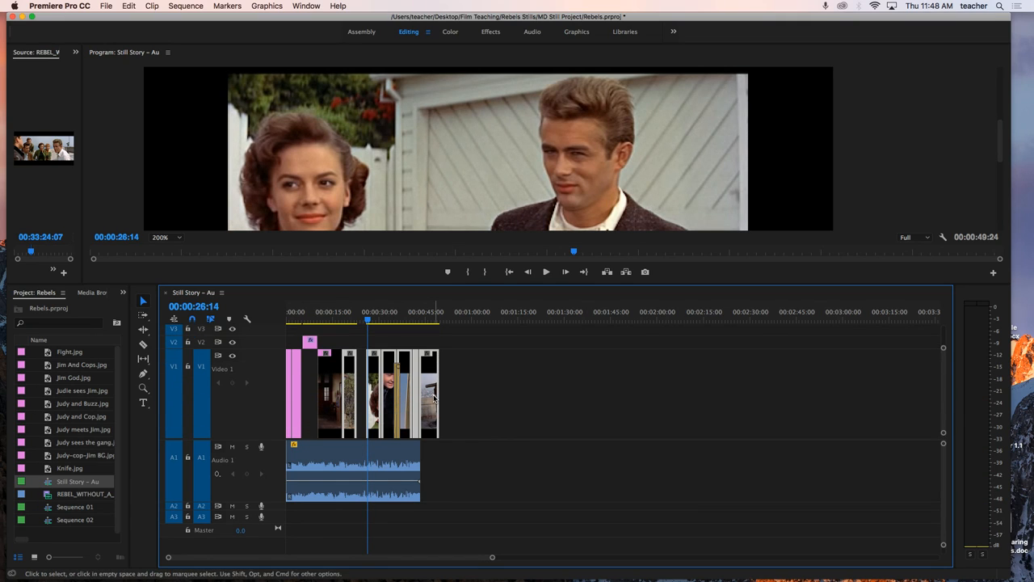
pyautogui.press('z')
pyautogui.click(417, 394)
pyautogui.click(487, 389)
pyautogui.press('v')
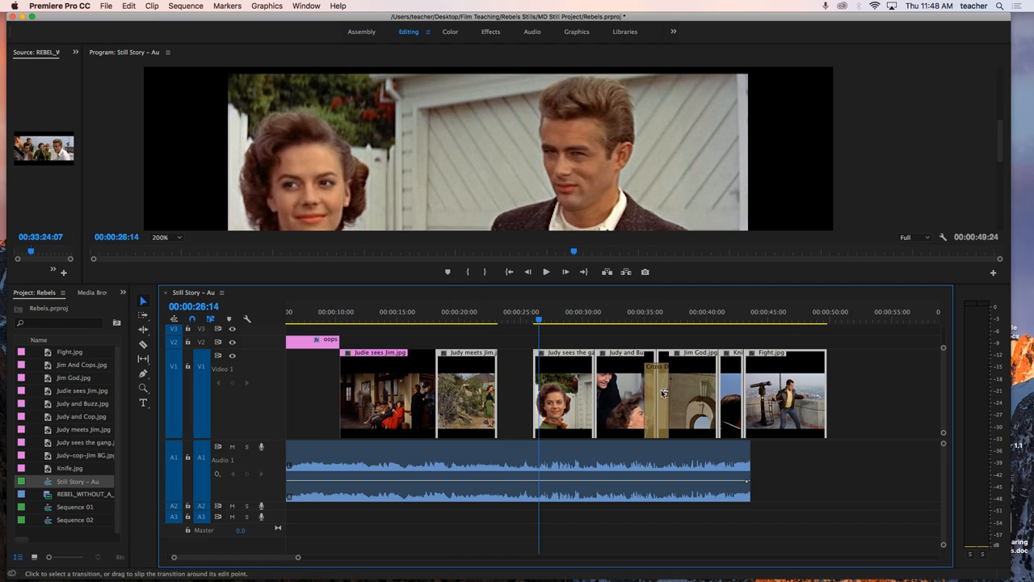
# Step: Play the sequence through the Cross Dissolve between Judy and Buzz.jpg and Jim God.jpg, stopping at about 00:00:37
pyautogui.click(640, 320)
pyautogui.press('space')
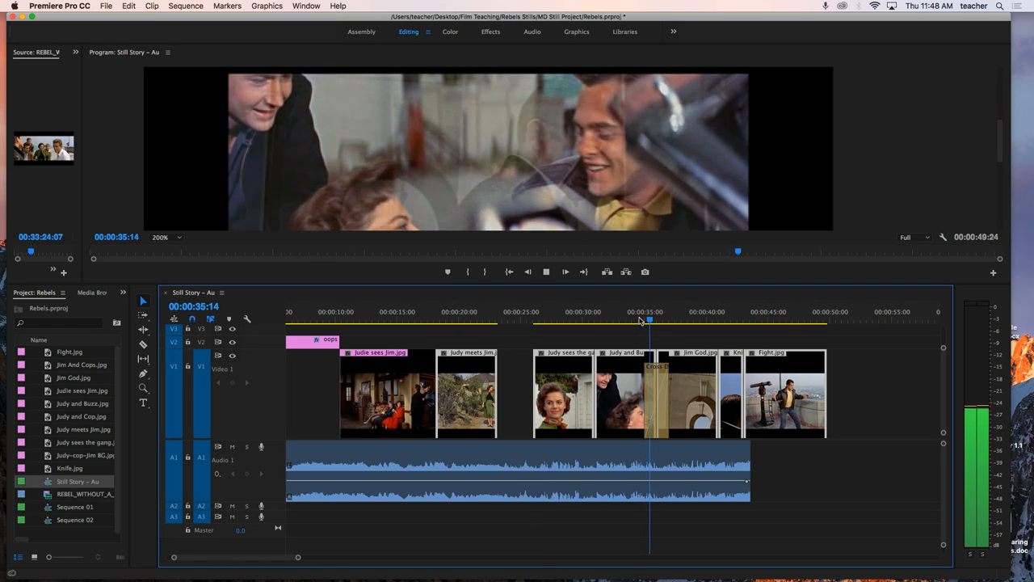
pyautogui.press('space')
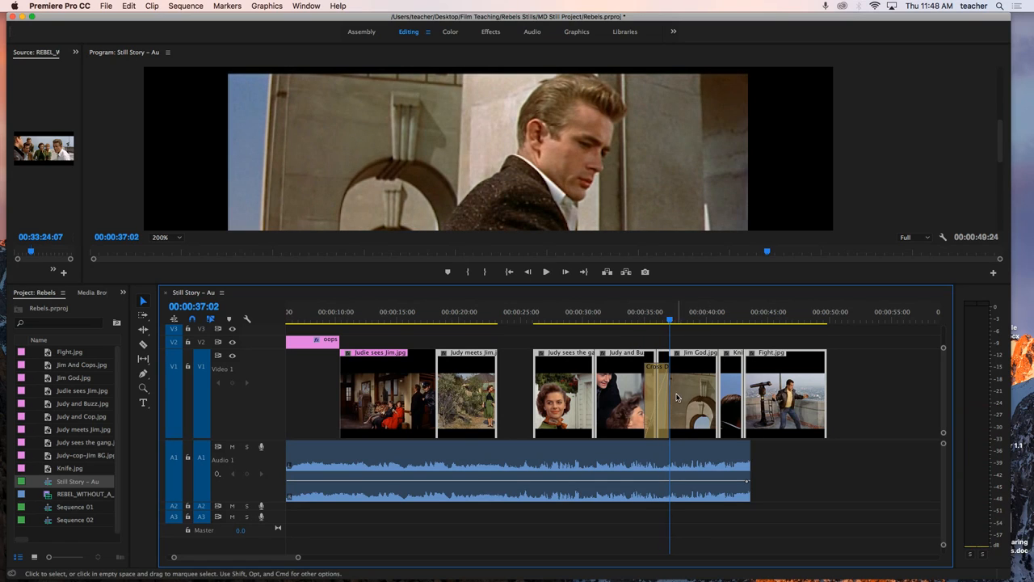
# Step: Lengthen the Cross Dissolve before Jim God.jpg to about 6 seconds and play it back from about 00:00:32
pyautogui.moveTo(669, 396); pyautogui.dragTo(693, 397)
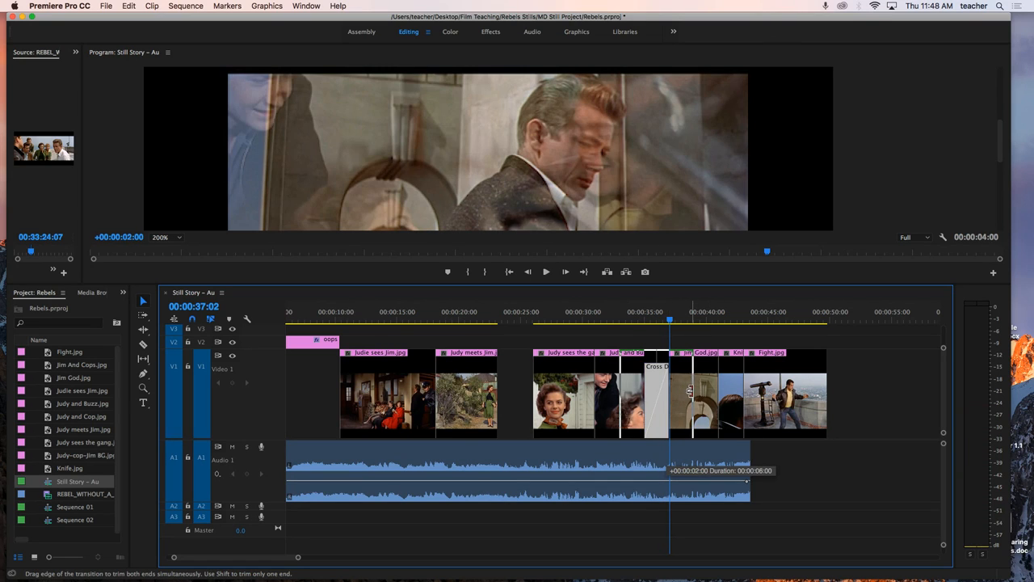
pyautogui.click(607, 326)
pyautogui.press('space')
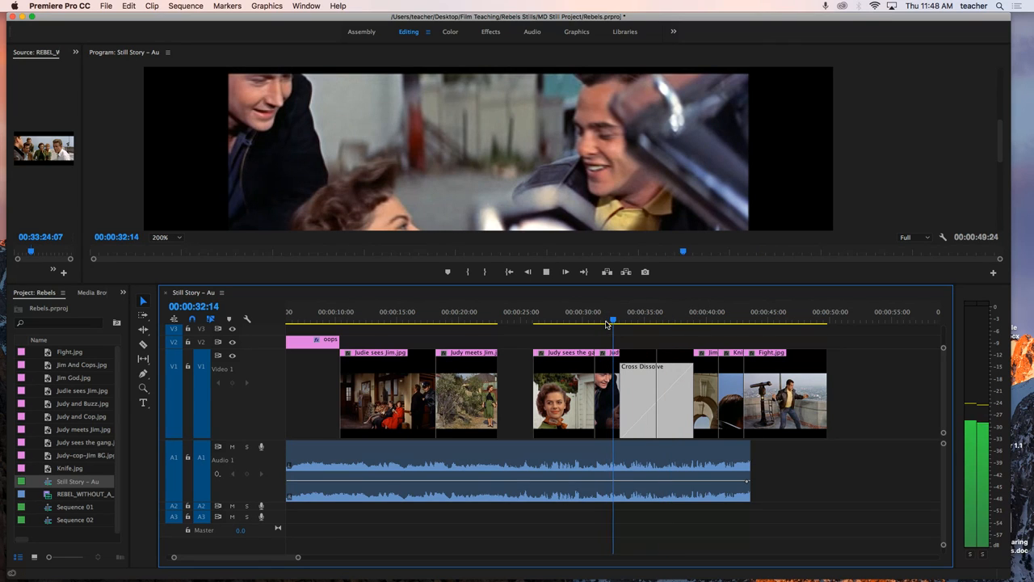
pyautogui.click(623, 282)
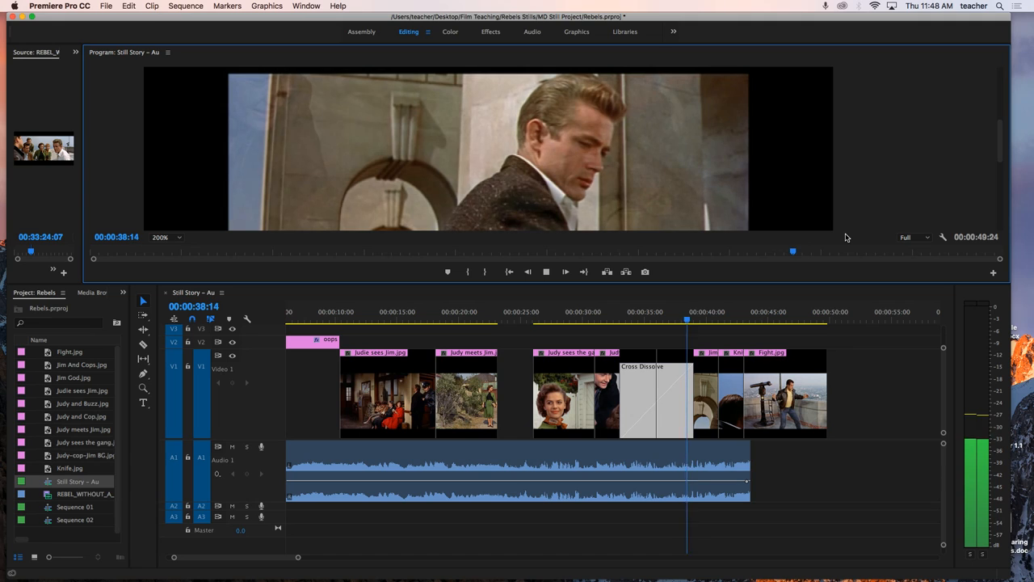
pyautogui.press('space')
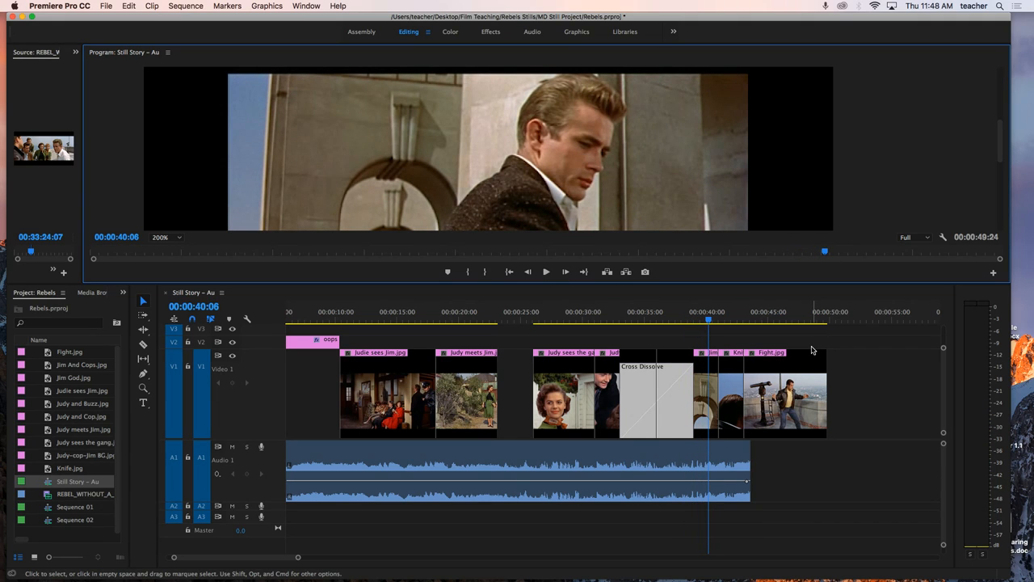
# Step: Move Fight.jpg slightly later to start at 00:00:43:18, leaving a small gap after the knife still, and play across the gap
pyautogui.press('space')
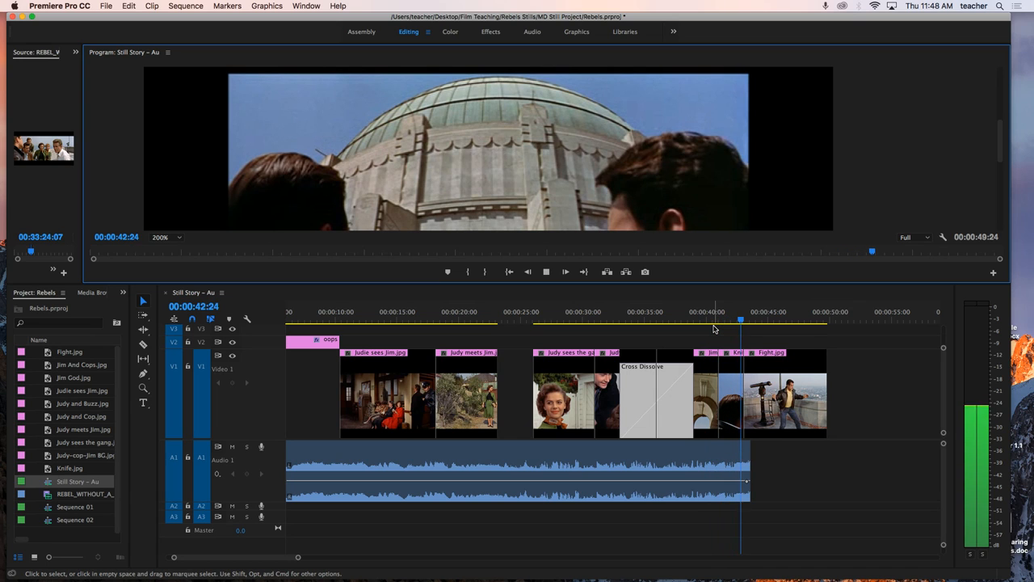
pyautogui.press('space')
pyautogui.moveTo(763, 358); pyautogui.dragTo(772, 358)
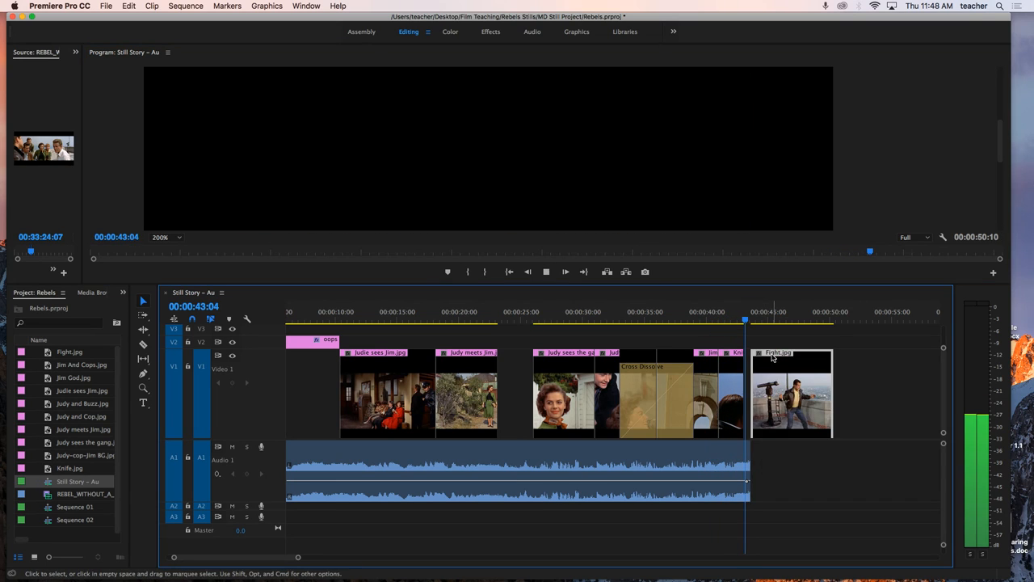
pyautogui.press('space')
pyautogui.press('space')
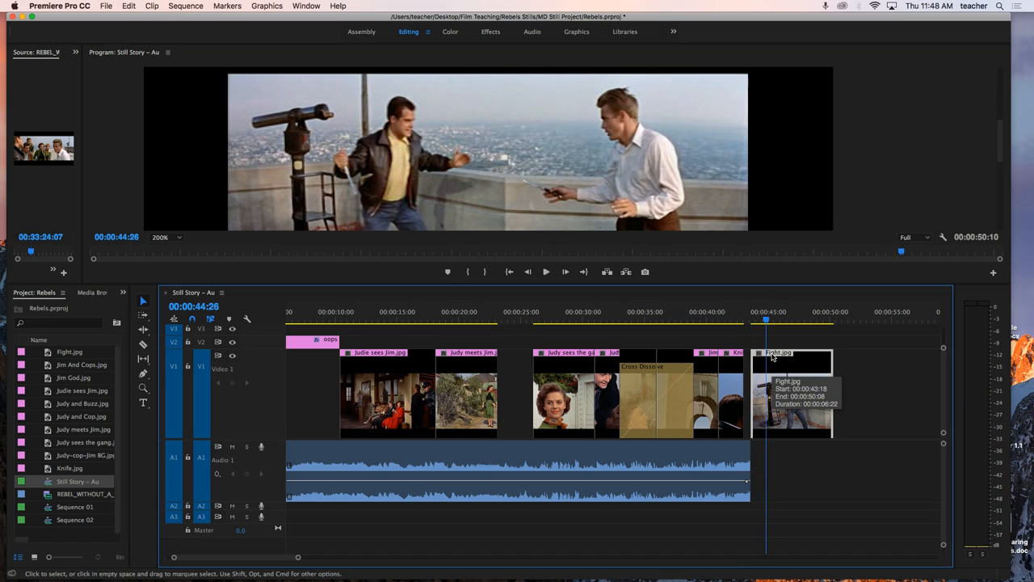